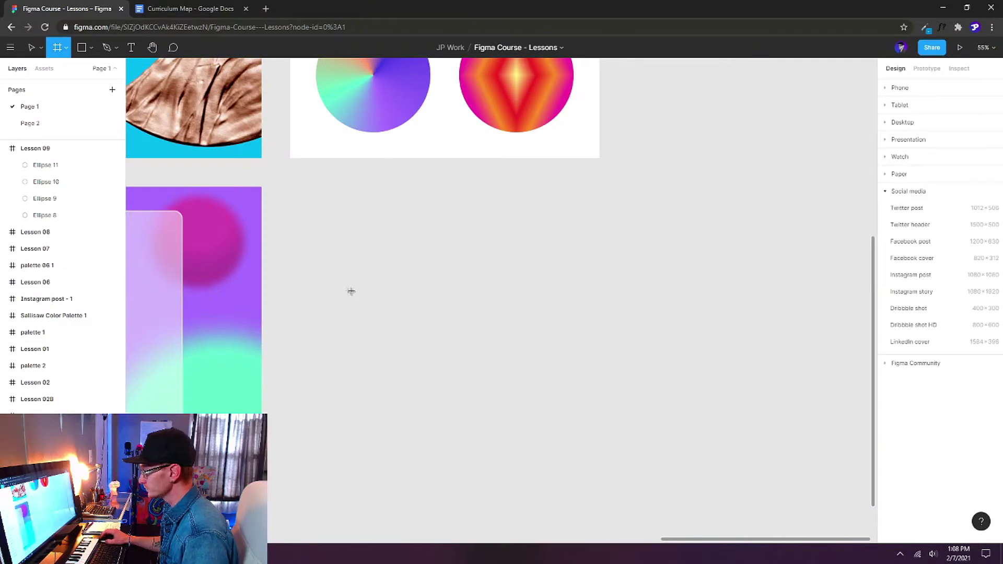
# Add a 1080 × 1080 Instagram post frame from the frame presets
pyautogui.click(916, 280)
# Line the new frame up under the previous lesson frame, rename it 'Lesson 10', and pick the Ellipse tool
pyautogui.moveTo(415, 319); pyautogui.dragTo(439, 318)
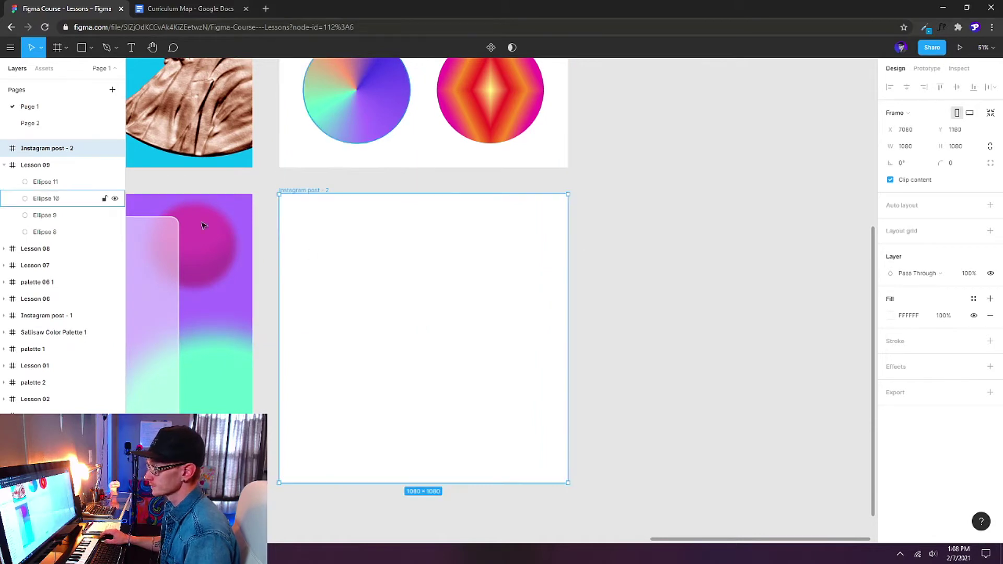
pyautogui.doubleClick(61, 149)
pyautogui.write('Lesson 10')
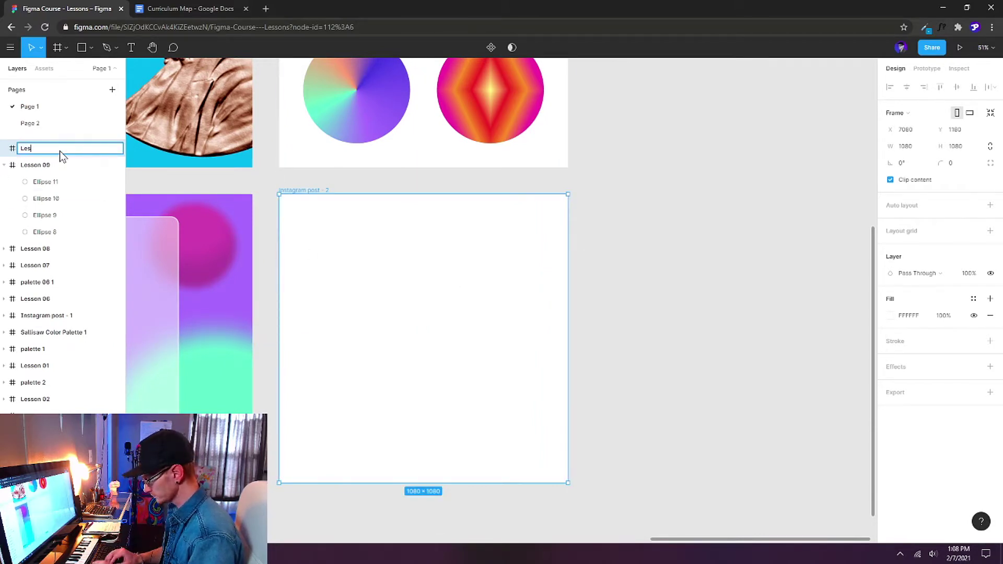
pyautogui.press('Return')
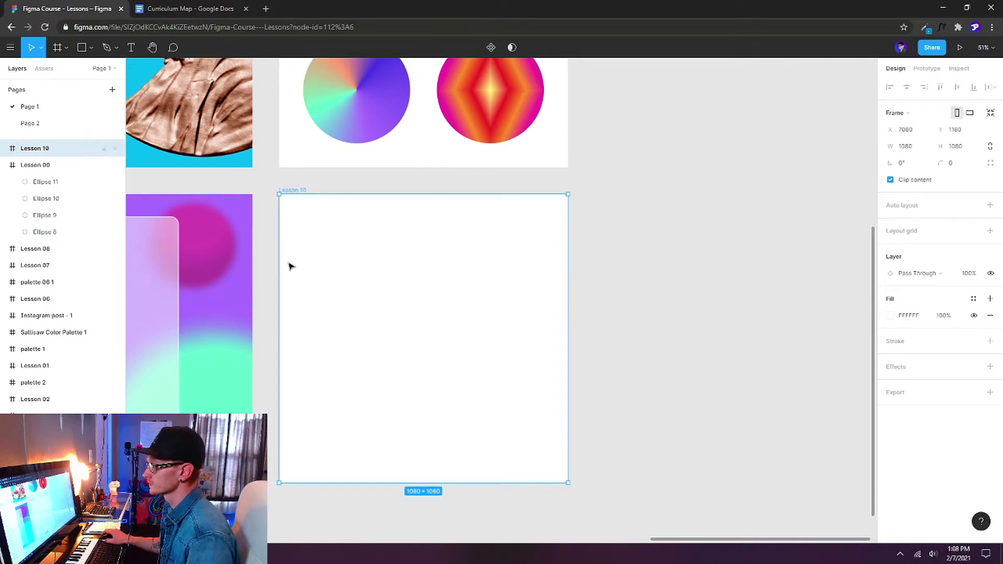
pyautogui.click(92, 48)
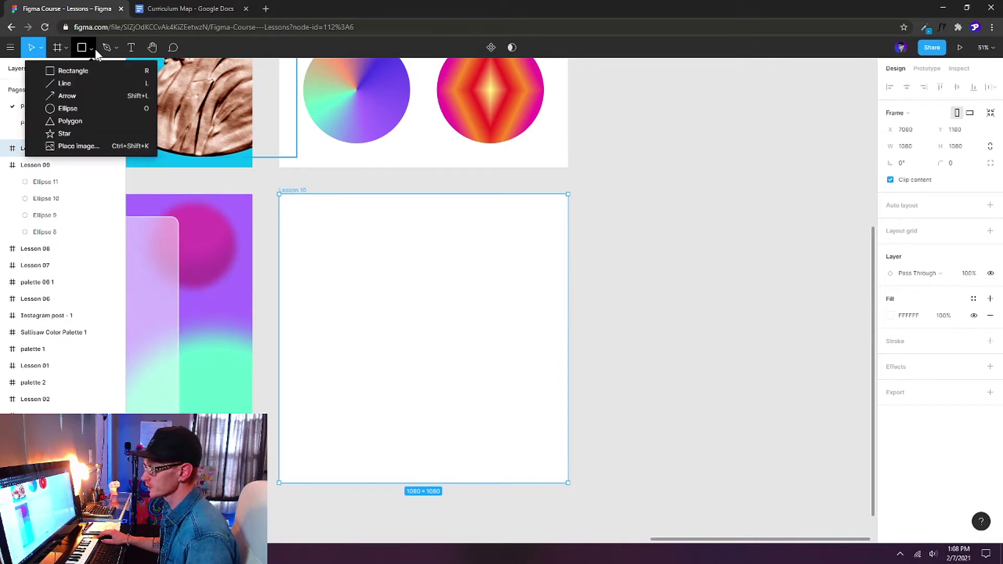
pyautogui.click(71, 108)
# Draw a grey circle, enlarge it to 535 × 535, and duplicate it overlapping to the right
pyautogui.moveTo(319, 253); pyautogui.dragTo(424, 358)
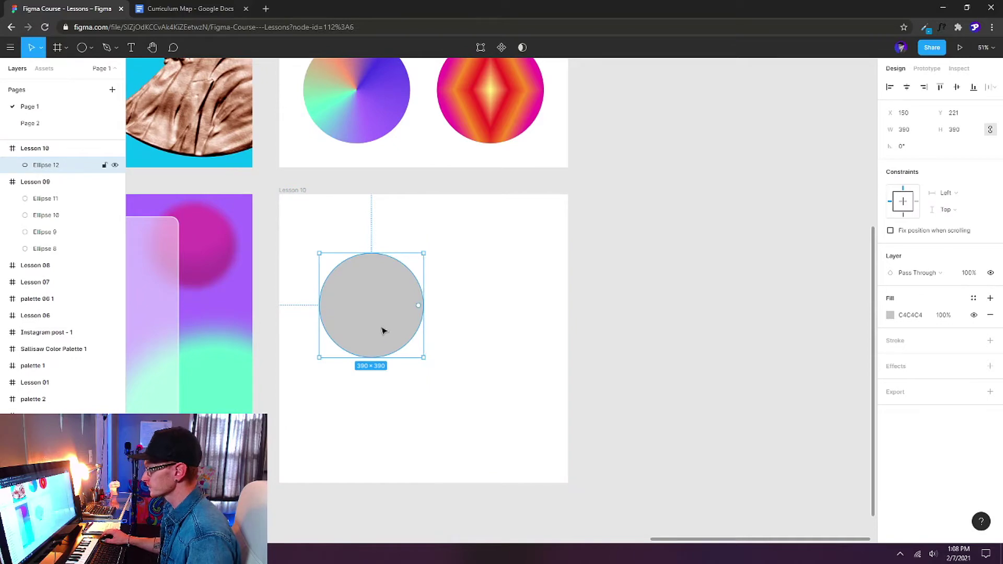
pyautogui.moveTo(383, 331); pyautogui.dragTo(402, 371)
pyautogui.hscroll(-2, 475, 286)
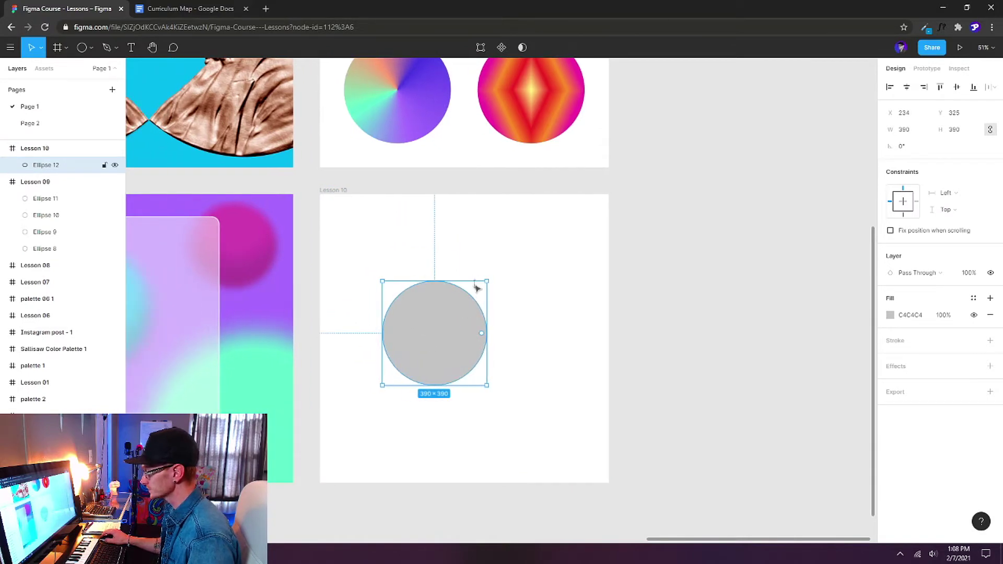
pyautogui.scroll(5, 464, 363)
pyautogui.moveTo(507, 226); pyautogui.dragTo(528, 199)
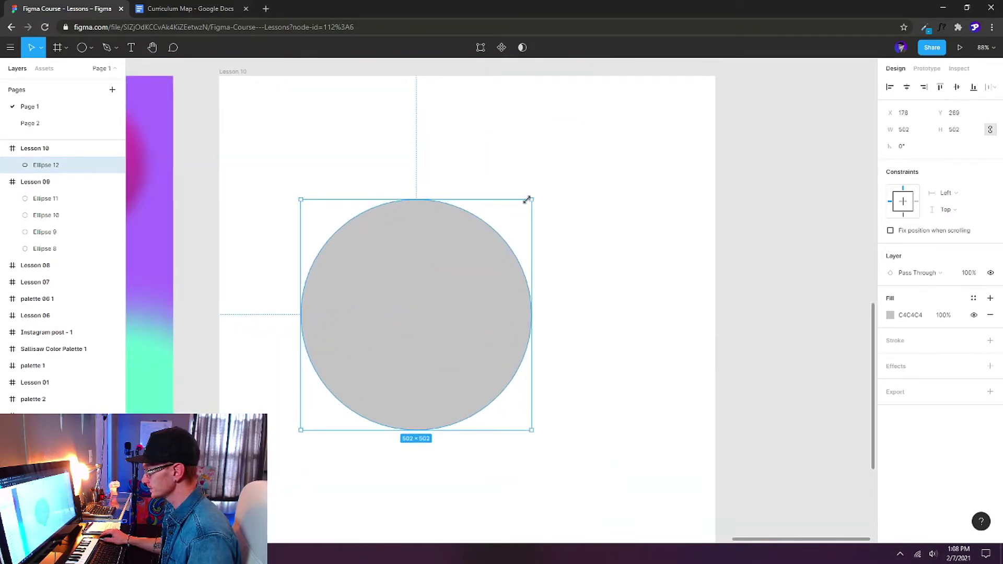
pyautogui.moveTo(448, 309); pyautogui.dragTo(443, 296)
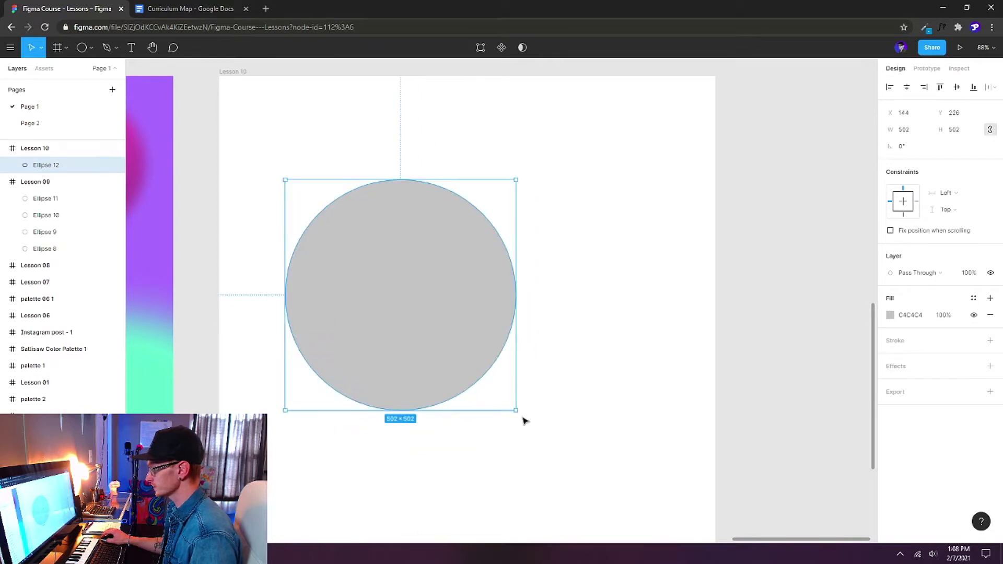
pyautogui.moveTo(517, 413)
pyautogui.mouseDown()
pyautogui.moveTo(550, 443)
pyautogui.moveTo(531, 426)
pyautogui.mouseUp()
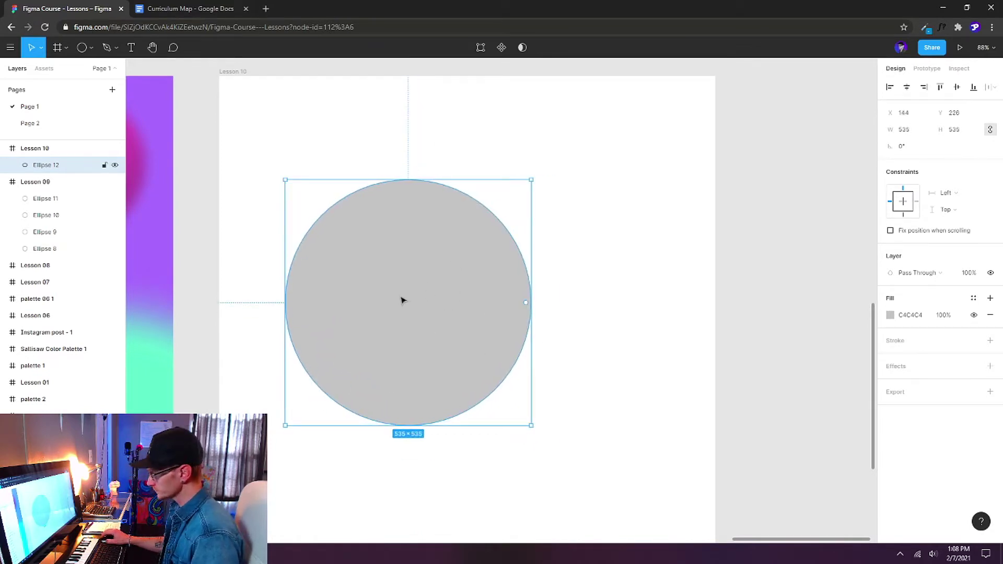
pyautogui.moveTo(357, 311); pyautogui.dragTo(500, 316)
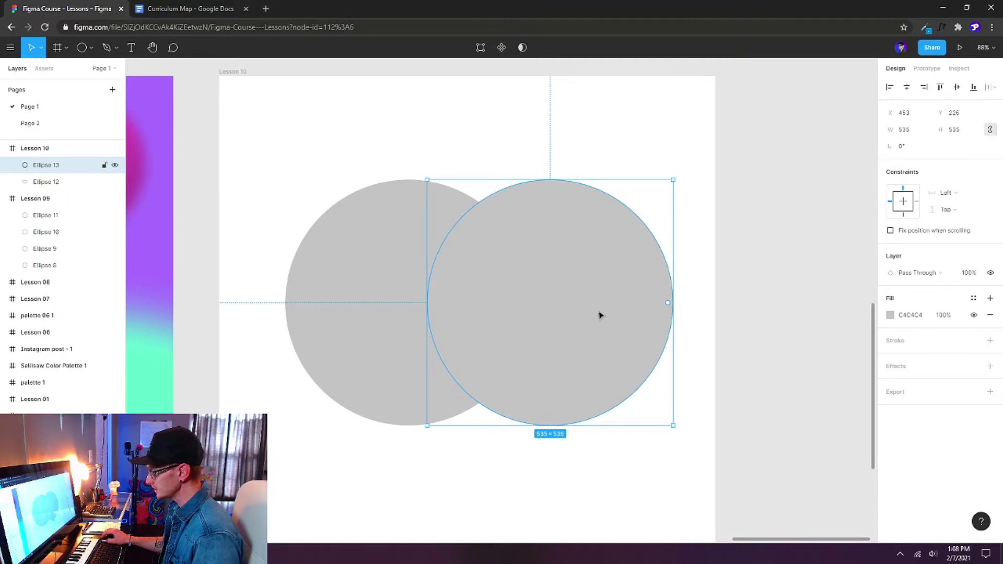
# Give the duplicate circle an orange F88D27 fill with Multiply blending
pyautogui.click(890, 315)
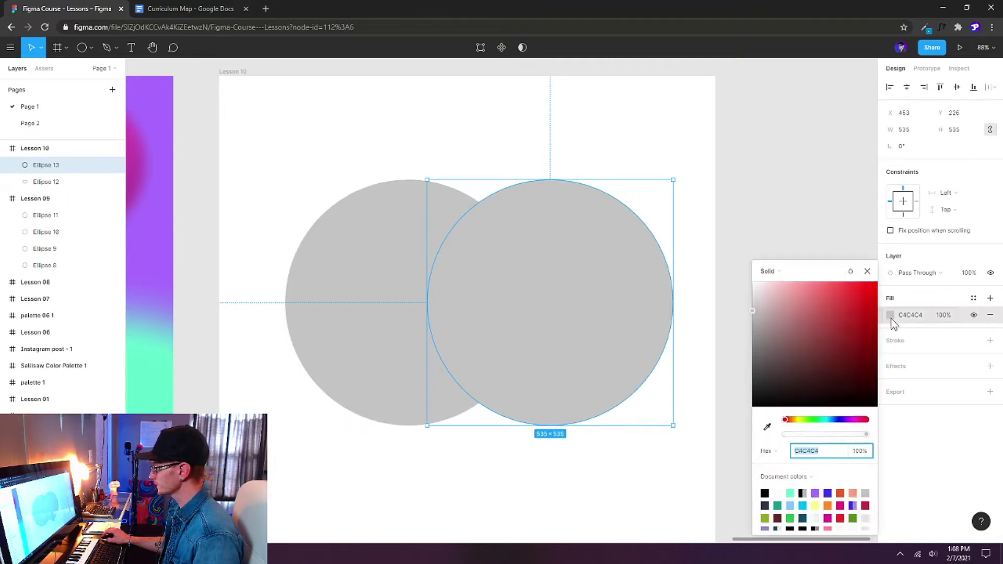
pyautogui.click(828, 505)
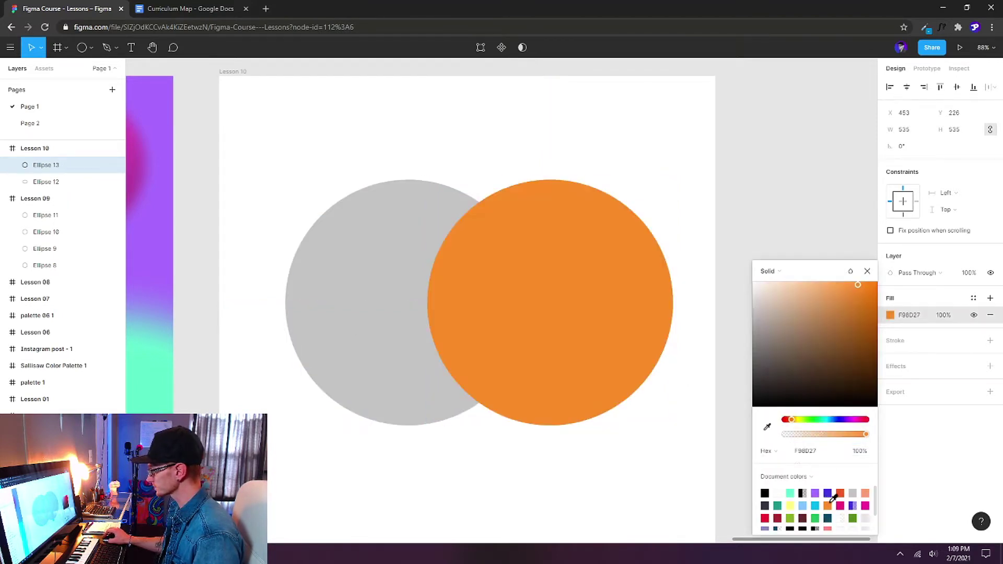
pyautogui.click(911, 273)
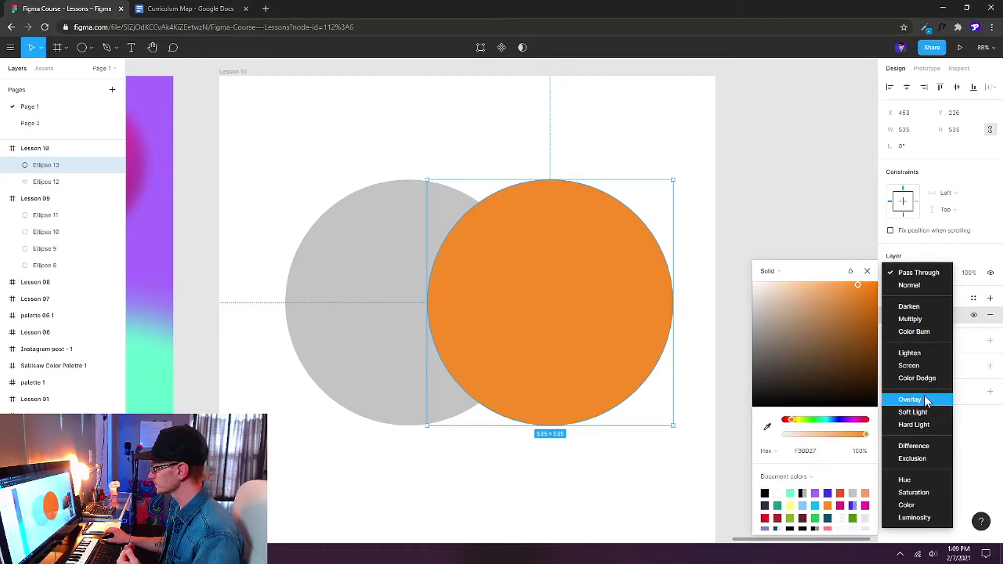
pyautogui.click(927, 319)
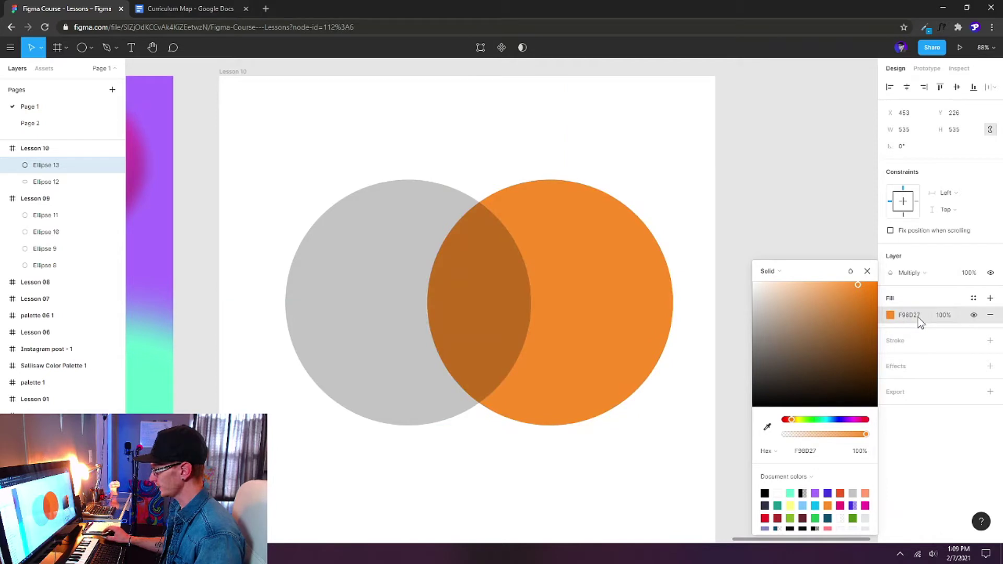
pyautogui.click(612, 123)
# Slide the orange circle left to overlap more, then select both circles
pyautogui.moveTo(606, 326); pyautogui.dragTo(586, 315)
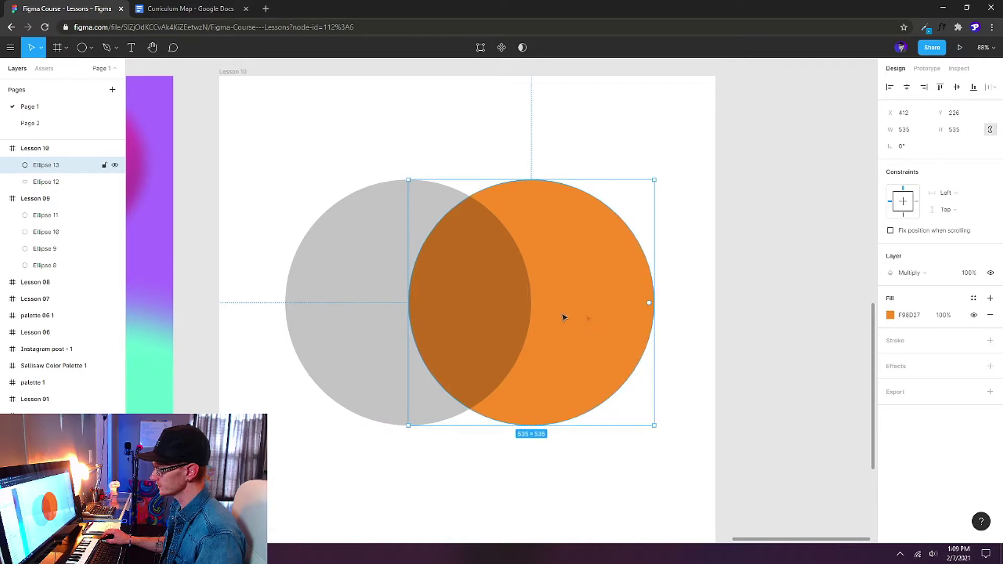
pyautogui.click(323, 331)
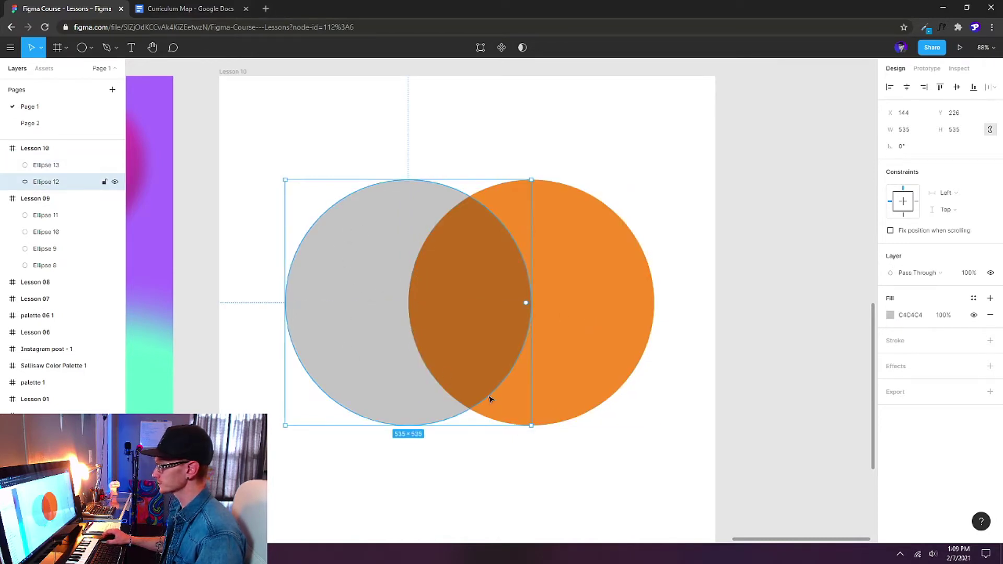
pyautogui.moveTo(667, 470); pyautogui.dragTo(265, 132)
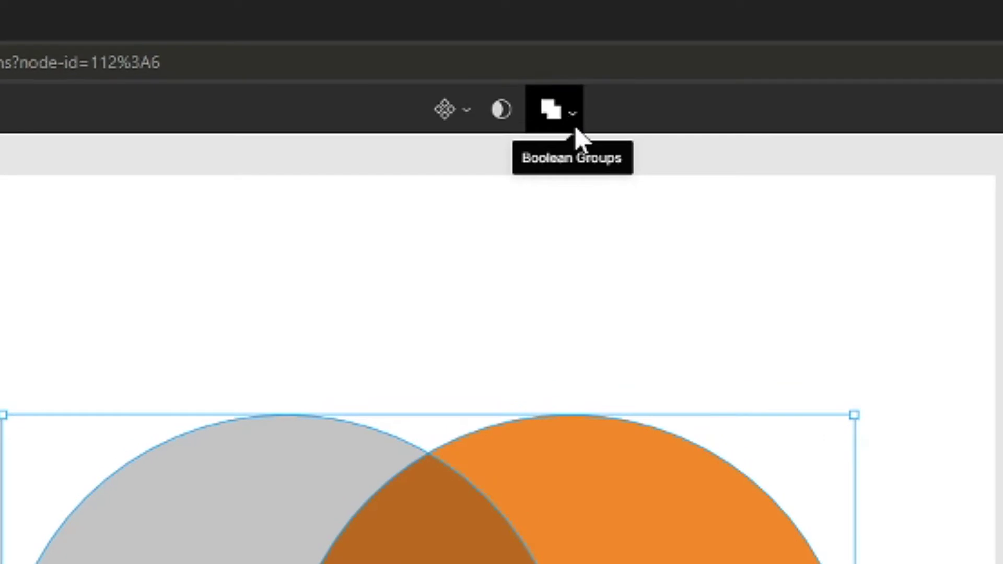
# Combine the two selected circles with Union selection from the boolean operations
pyautogui.click(575, 124)
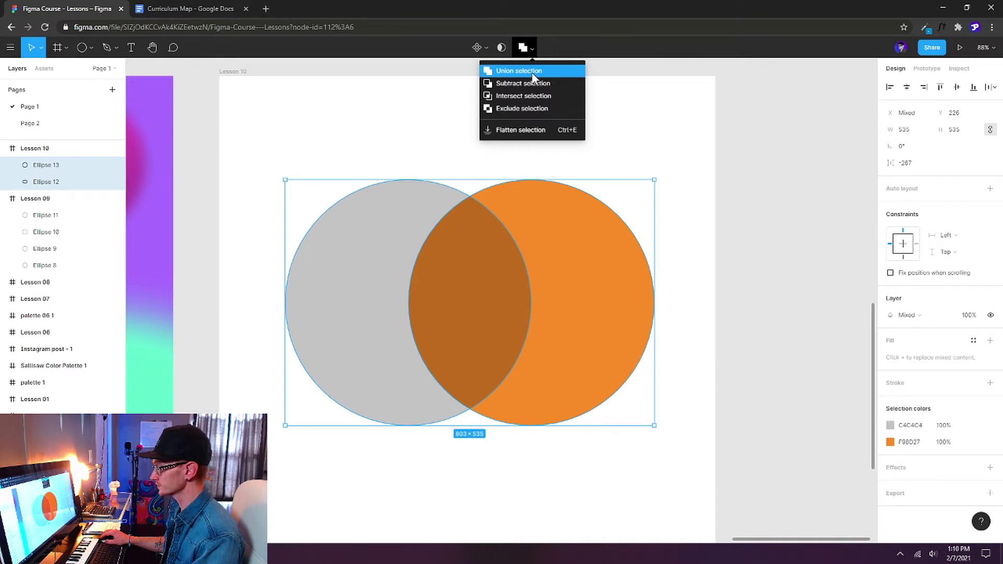
pyautogui.click(535, 74)
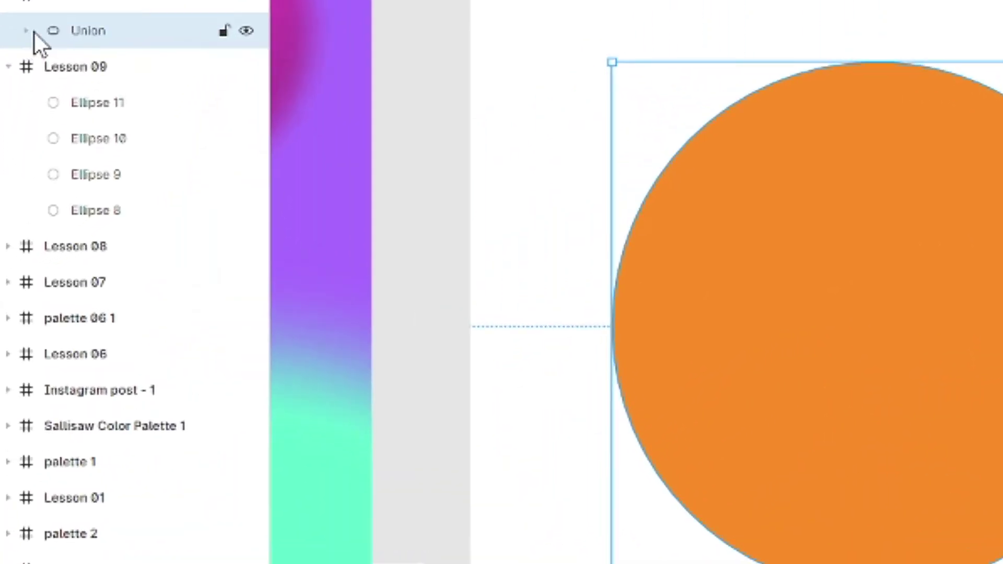
# Expand the Union's layers and move the Union up onto the frame's centre guide
pyautogui.click(14, 140)
pyautogui.click(27, 35)
pyautogui.click(27, 35)
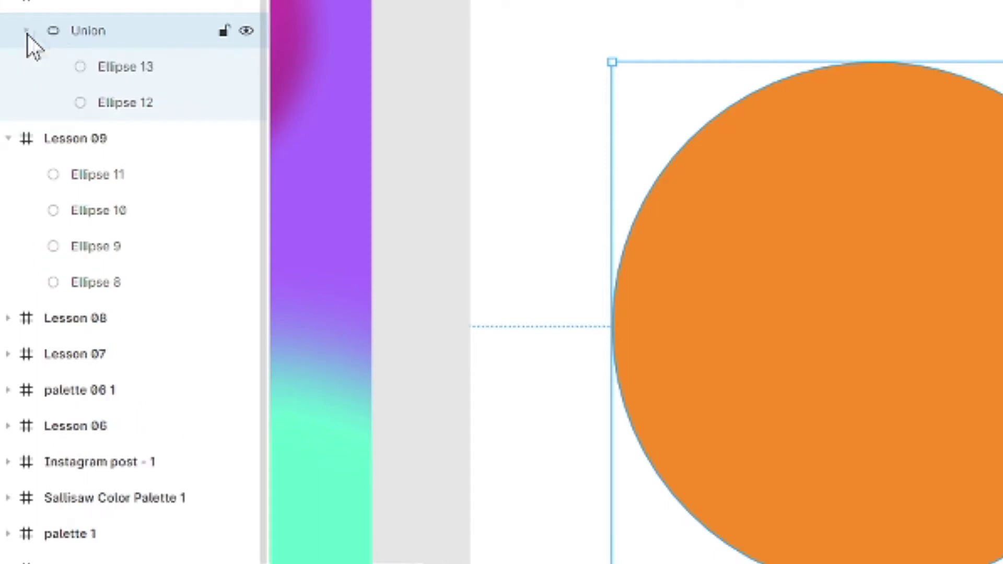
pyautogui.click(124, 76)
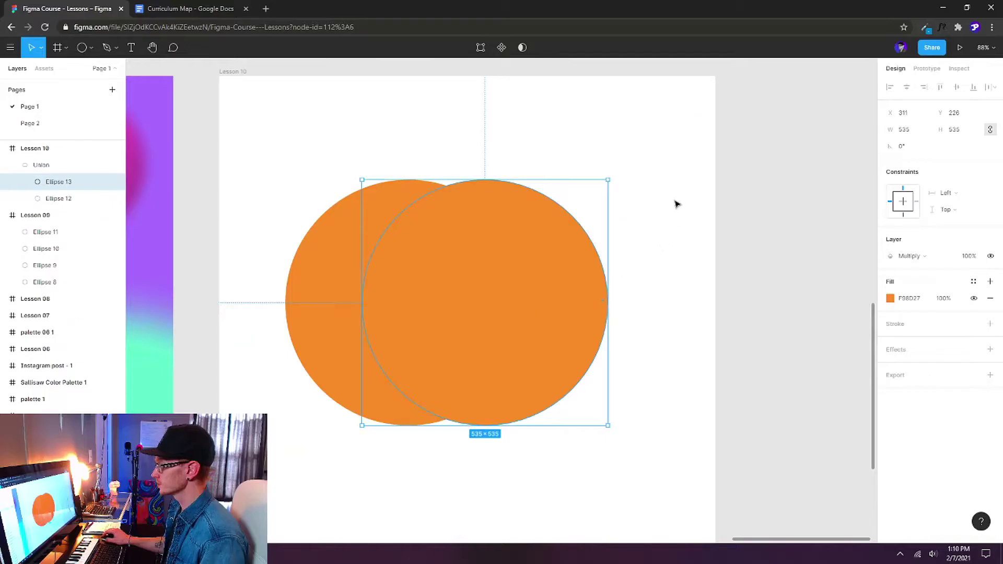
pyautogui.press('Escape')
pyautogui.moveTo(444, 262); pyautogui.dragTo(470, 200)
pyautogui.moveTo(392, 290); pyautogui.dragTo(516, 263)
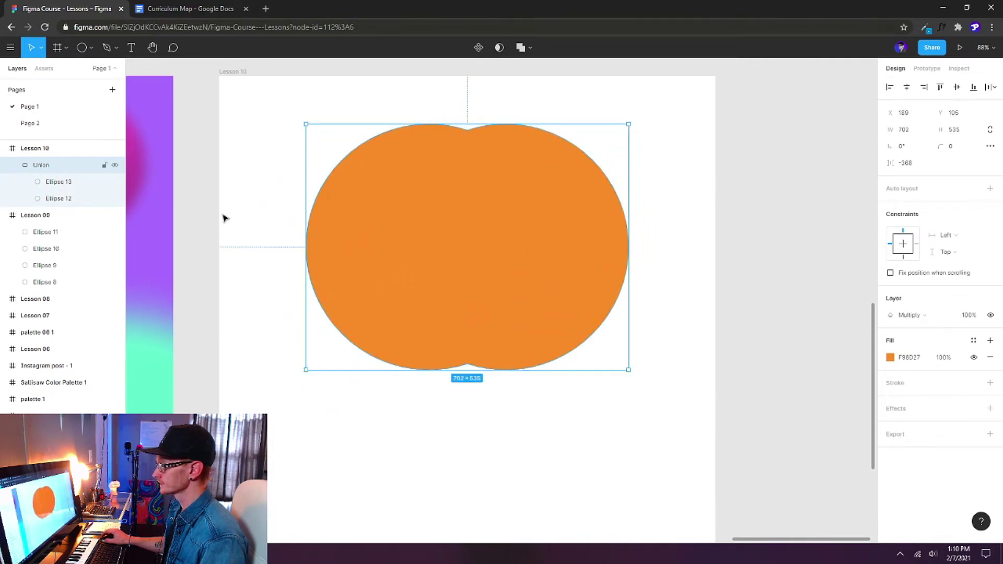
# Shrink the right circle to 394 × 394 and move the Union down and right
pyautogui.click(62, 198)
pyautogui.moveTo(579, 227)
pyautogui.mouseDown()
pyautogui.moveTo(605, 228)
pyautogui.moveTo(591, 228)
pyautogui.mouseUp()
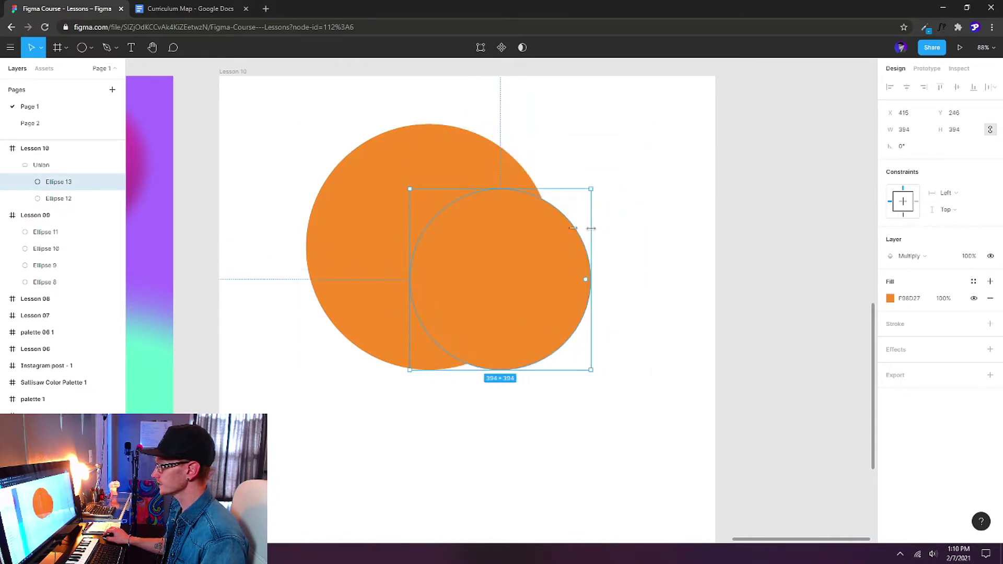
pyautogui.click(37, 165)
pyautogui.click(11, 164)
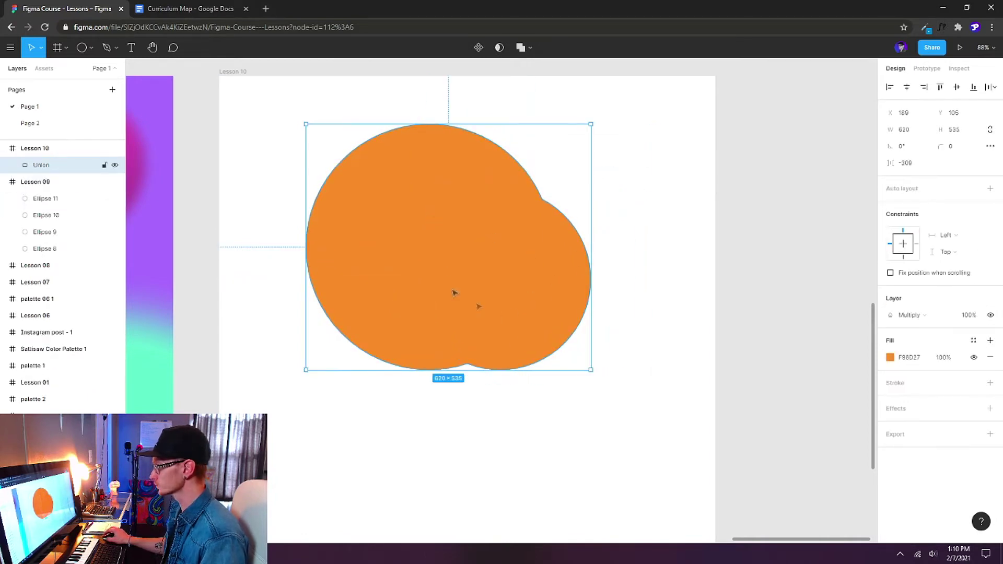
pyautogui.moveTo(507, 264); pyautogui.dragTo(529, 257)
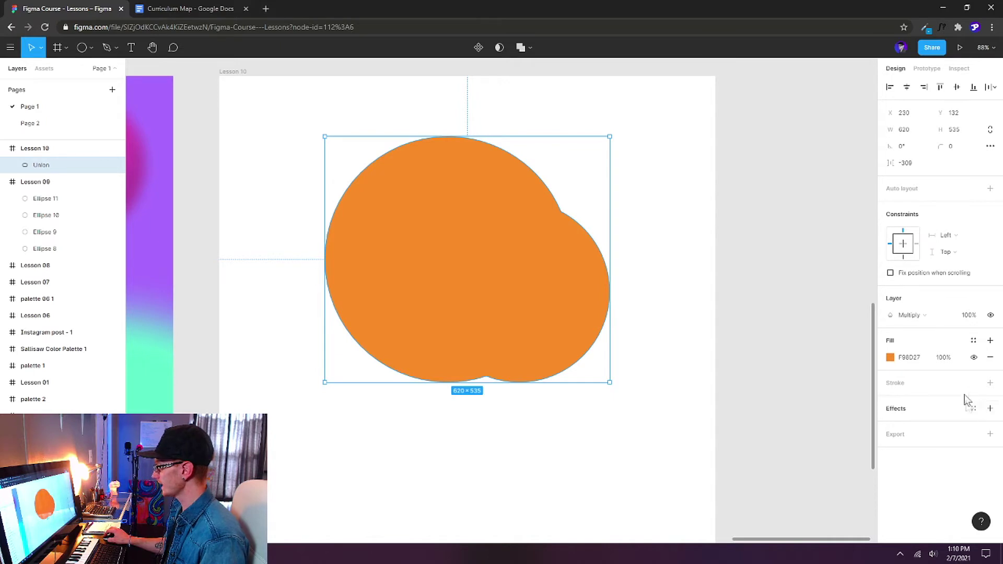
# Give the Union a 39 px red FF4242 stroke, a drop shadow, and a light blue 7CC6FE fill
pyautogui.click(990, 383)
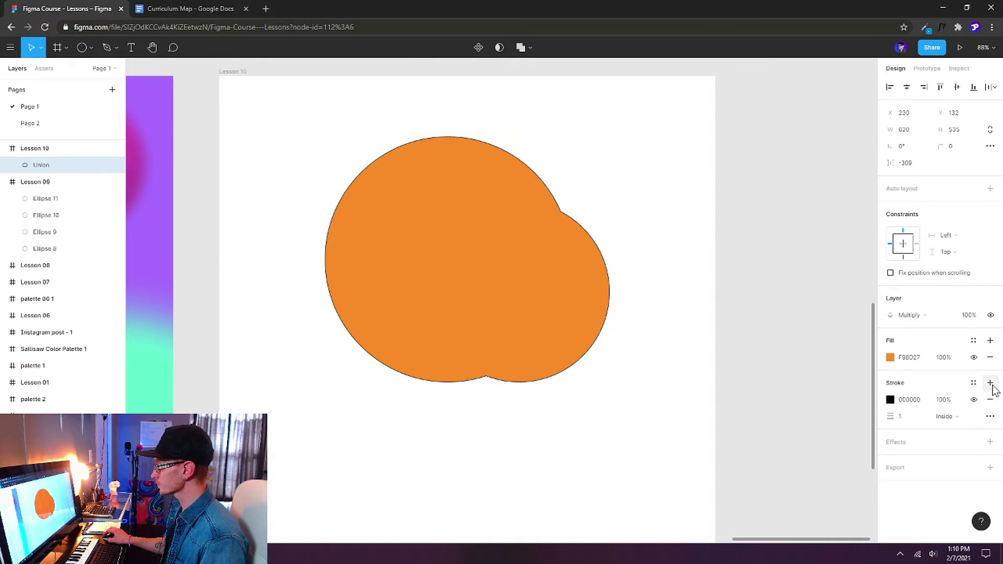
pyautogui.click(990, 442)
pyautogui.click(890, 400)
pyautogui.click(845, 282)
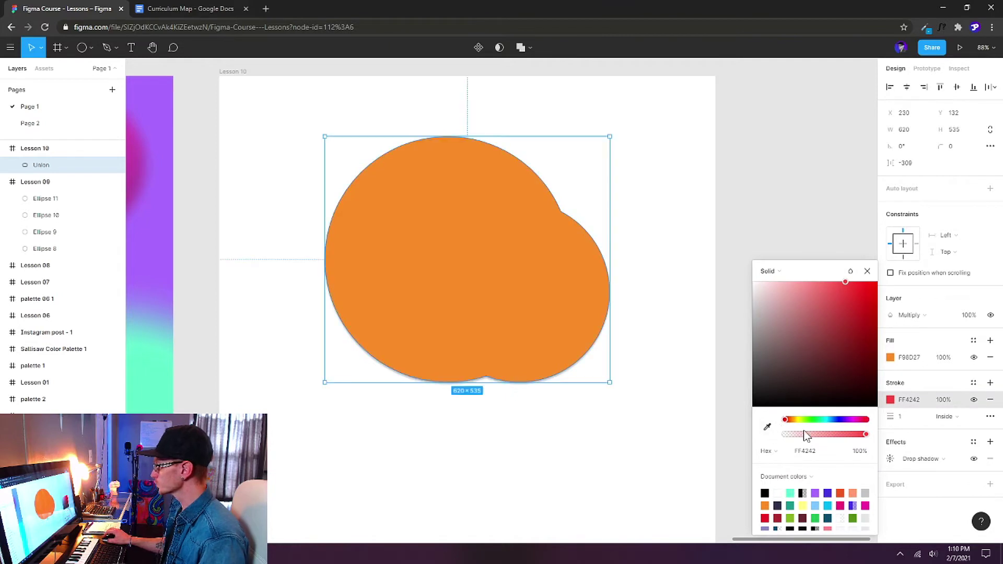
pyautogui.moveTo(891, 416)
pyautogui.mouseDown()
pyautogui.moveTo(925, 417)
pyautogui.moveTo(909, 416)
pyautogui.moveTo(905, 431)
pyautogui.mouseUp()
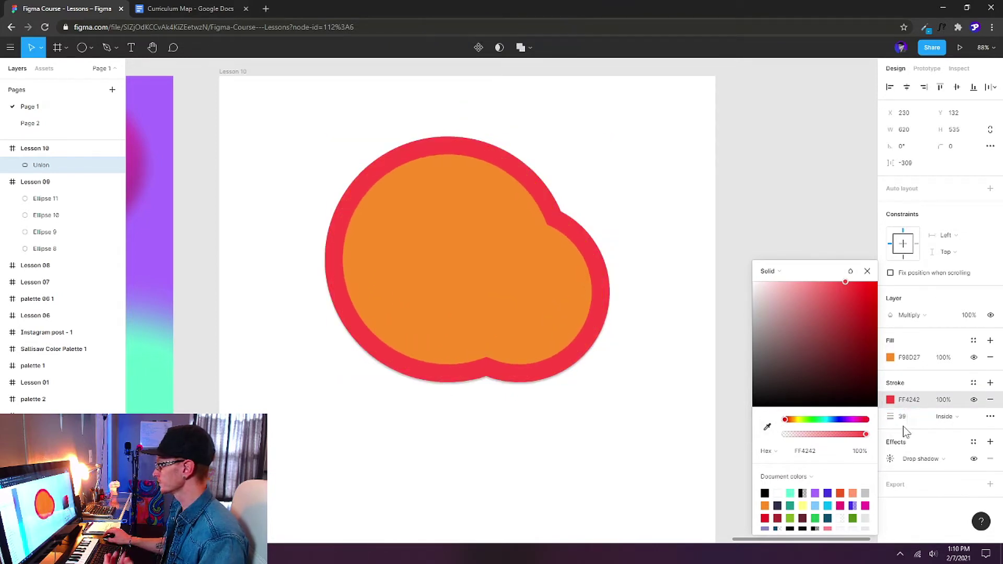
pyautogui.click(890, 357)
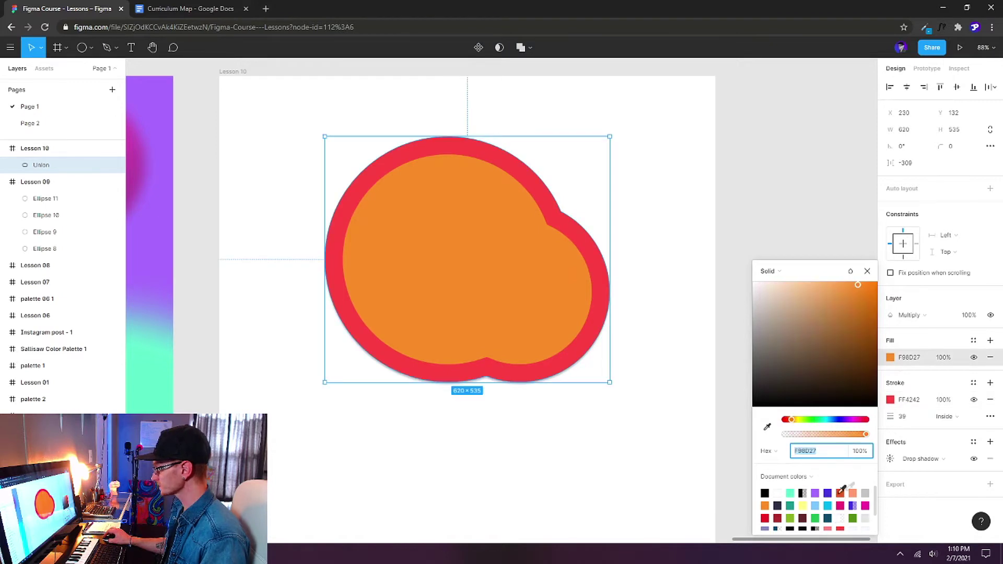
pyautogui.click(816, 505)
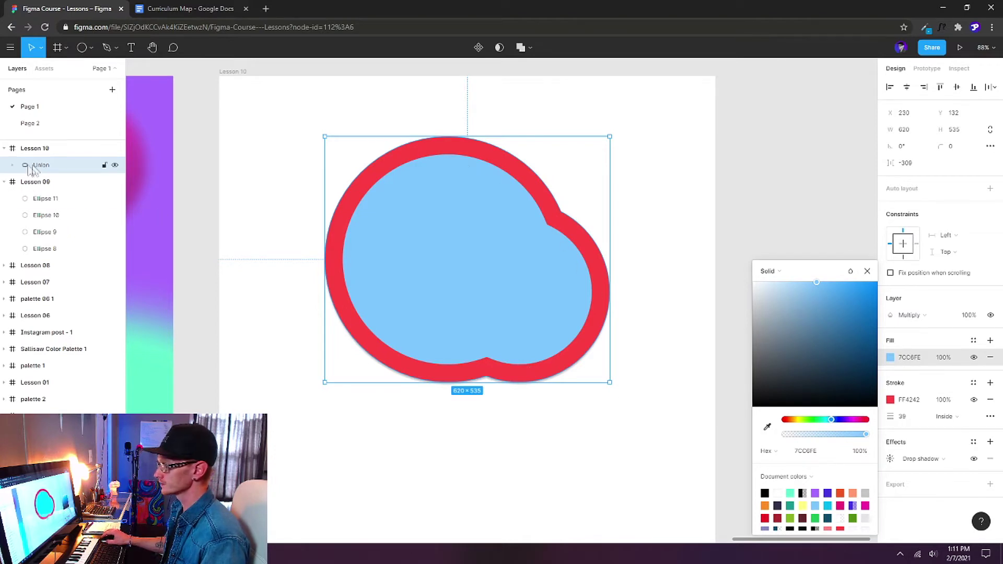
# Move the Union's larger circle up-left and the smaller one up against it
pyautogui.click(13, 166)
pyautogui.click(54, 198)
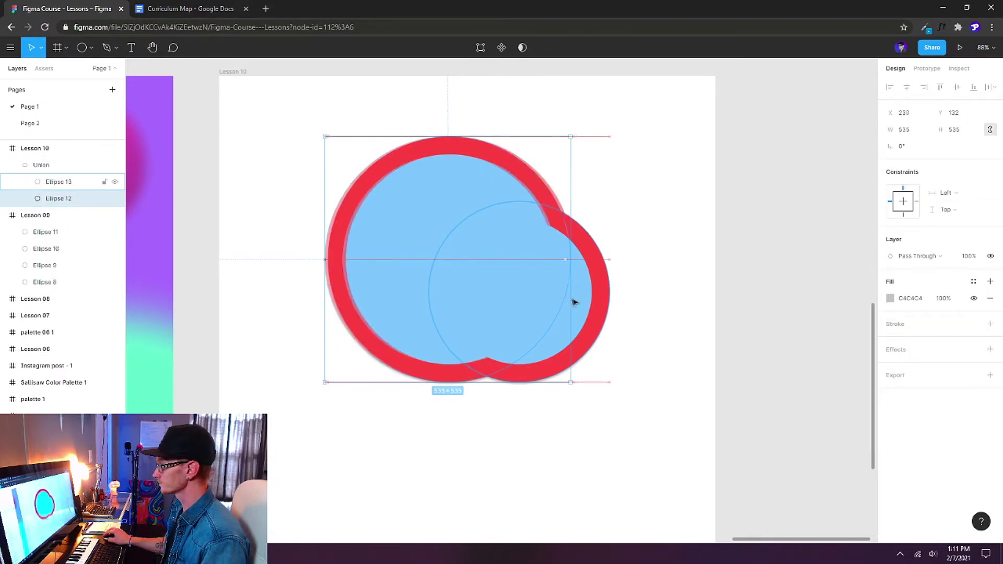
pyautogui.moveTo(573, 300); pyautogui.dragTo(465, 263)
pyautogui.click(525, 324)
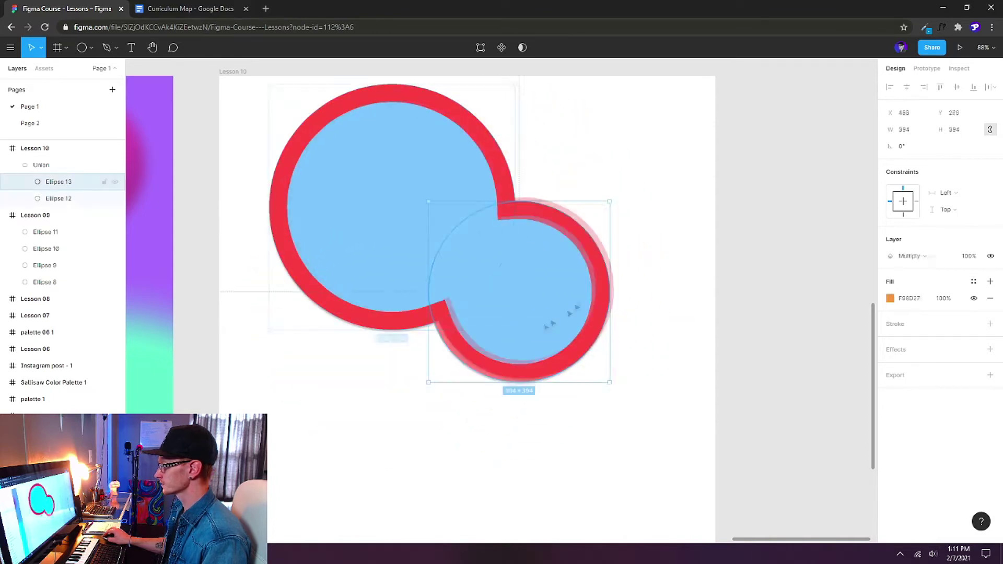
pyautogui.moveTo(525, 324); pyautogui.dragTo(505, 278)
# Shrink the Union to about 428 × 350 and move it to the frame's top-left
pyautogui.press('Escape')
pyautogui.scroll(2, 505, 277)
pyautogui.moveTo(598, 416); pyautogui.dragTo(496, 336)
pyautogui.moveTo(417, 274); pyautogui.dragTo(350, 274)
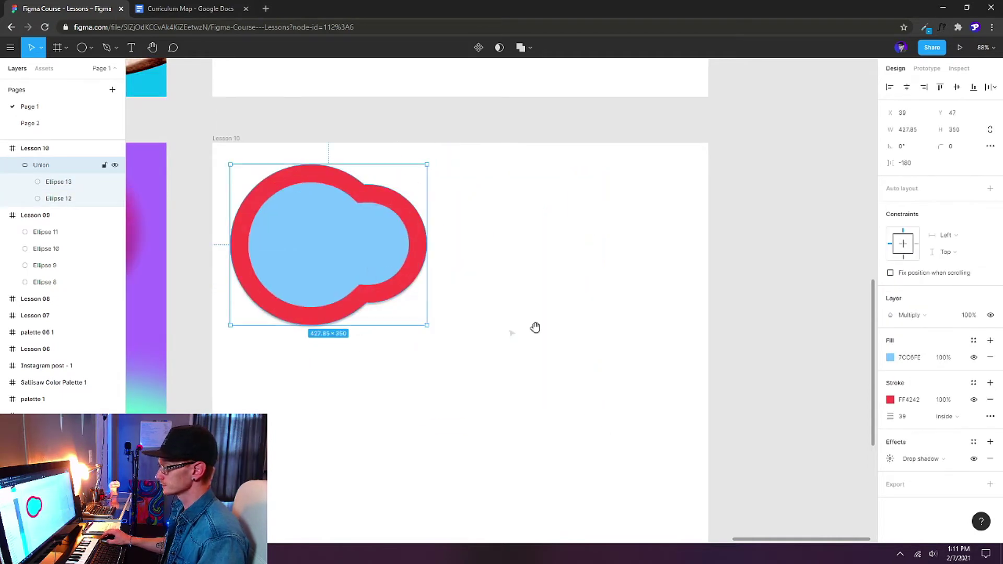
pyautogui.moveTo(535, 327); pyautogui.dragTo(489, 226)
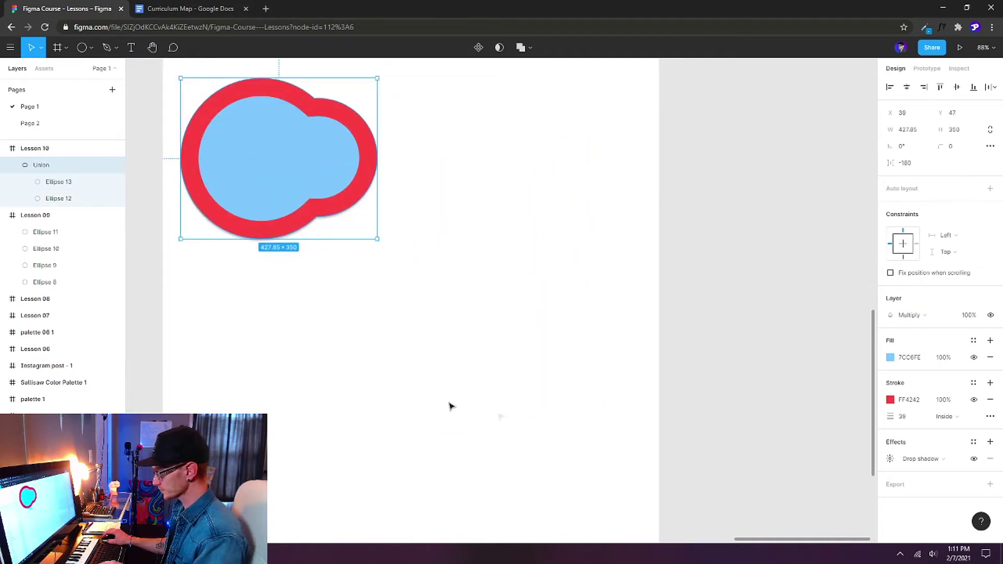
# Draw a grey circle below the Union and give its overlapping copy a cyan Multiply fill
pyautogui.press('o')
pyautogui.moveTo(291, 320); pyautogui.dragTo(419, 433)
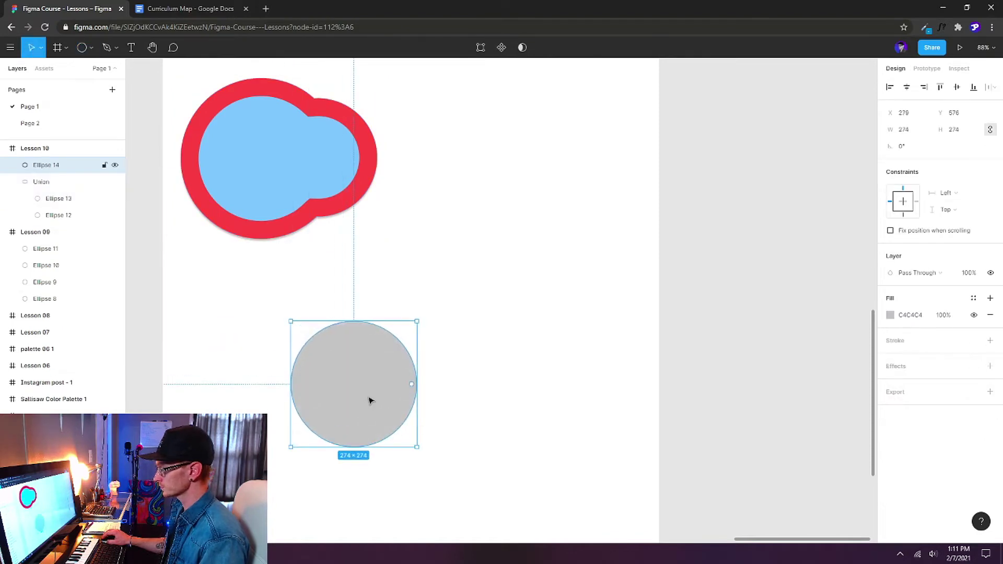
pyautogui.moveTo(369, 398)
pyautogui.mouseDown()
pyautogui.moveTo(338, 387)
pyautogui.moveTo(384, 383)
pyautogui.mouseUp()
pyautogui.click(891, 316)
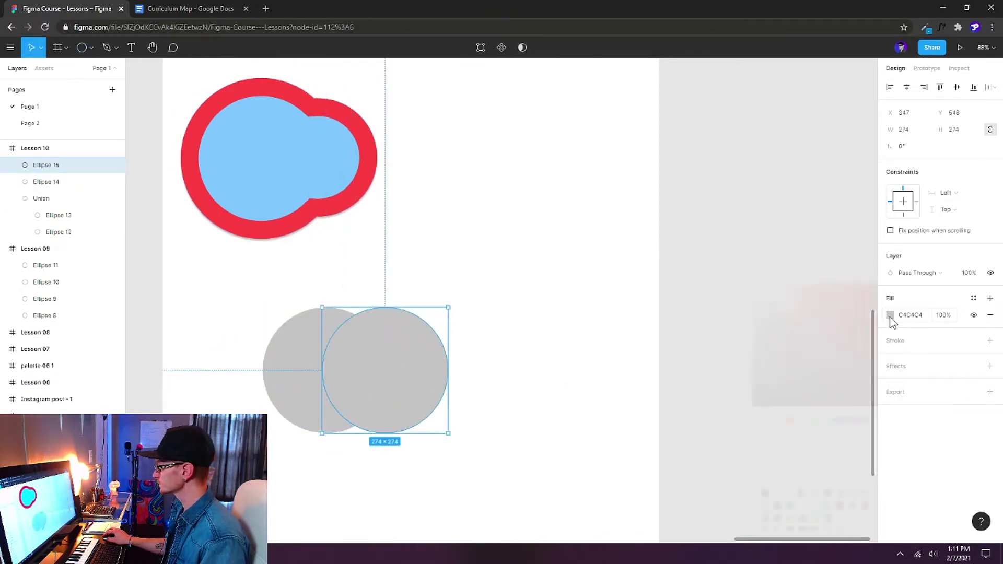
pyautogui.click(828, 504)
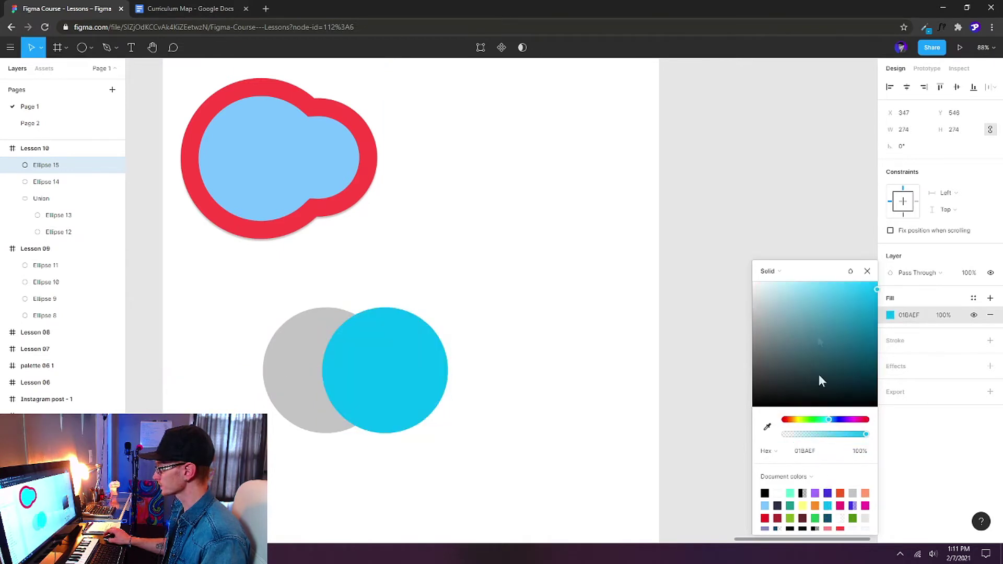
pyautogui.click(919, 273)
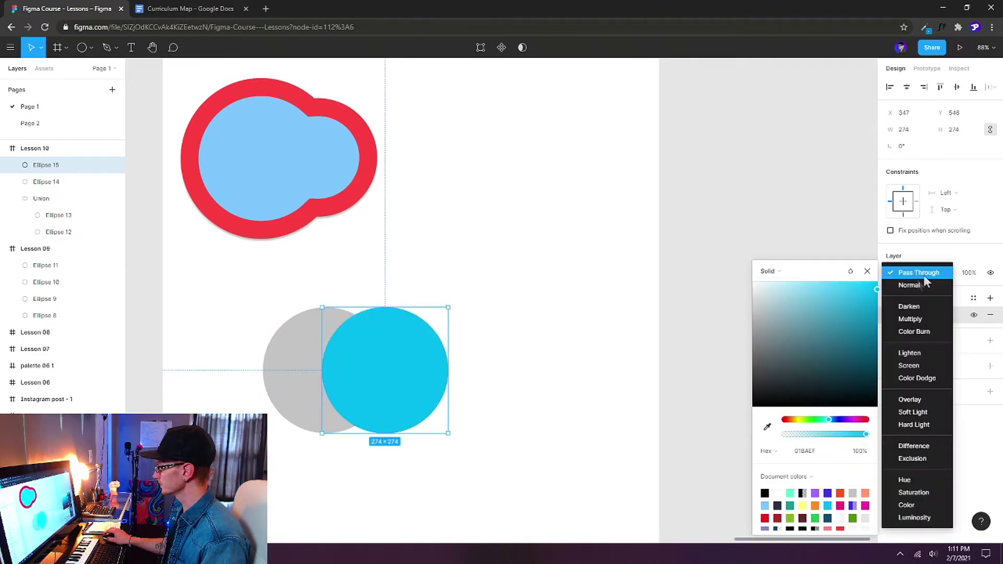
pyautogui.click(914, 318)
pyautogui.moveTo(409, 373)
pyautogui.mouseDown()
pyautogui.moveTo(412, 388)
pyautogui.moveTo(418, 378)
pyautogui.mouseUp()
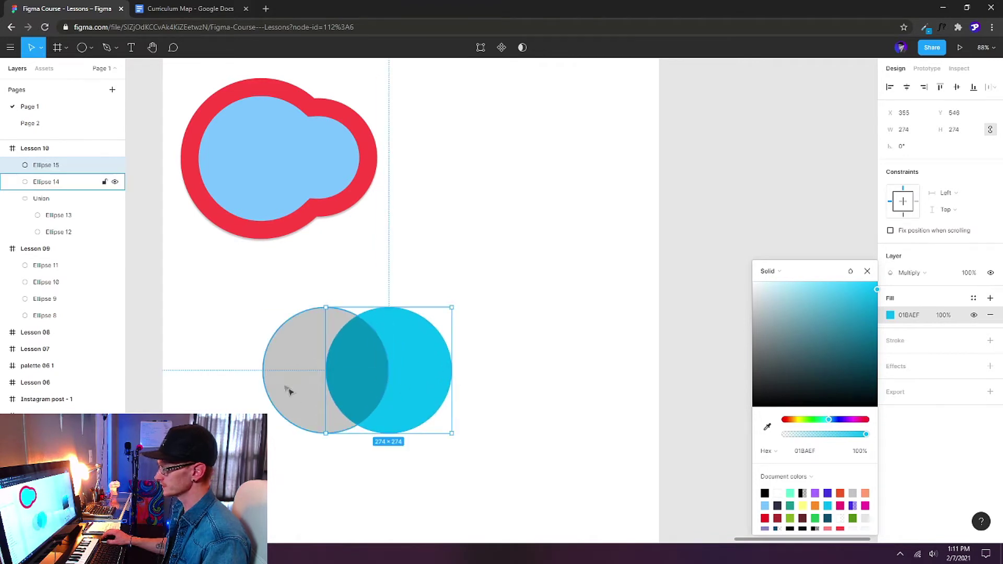
# Subtract the cyan circle from the grey one to form a crescent
pyautogui.keyDown('shift'); pyautogui.click(289, 392); pyautogui.keyUp('shift')
pyautogui.click(528, 51)
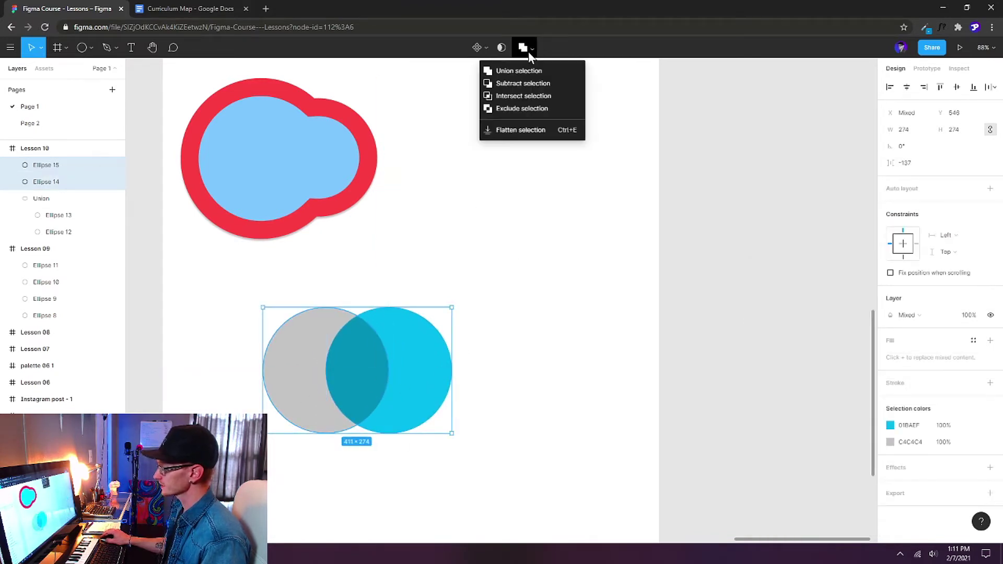
pyautogui.click(526, 88)
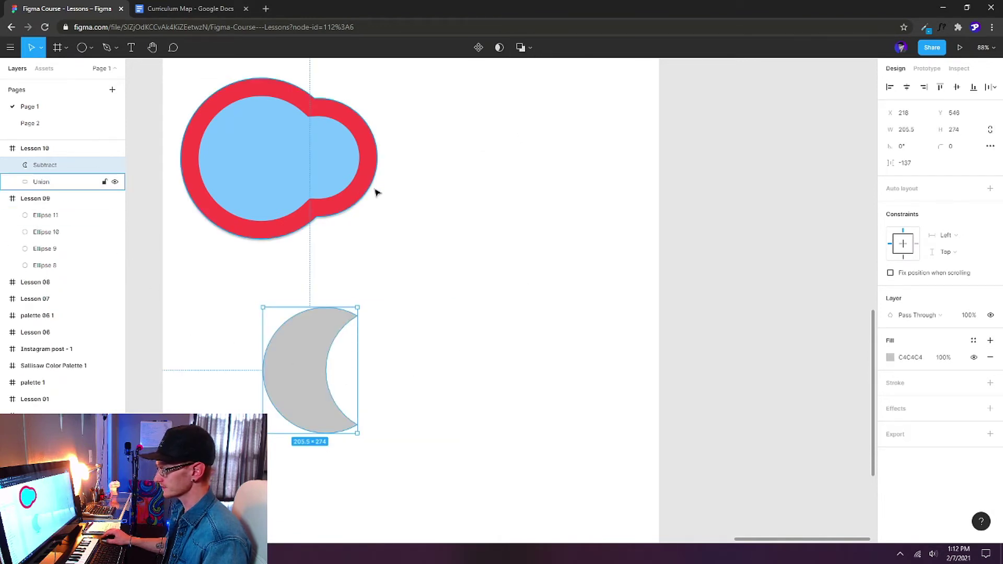
# Paste the Union's fill, stroke and shadow onto the crescent with Ctrl+Alt+V
pyautogui.click(329, 182)
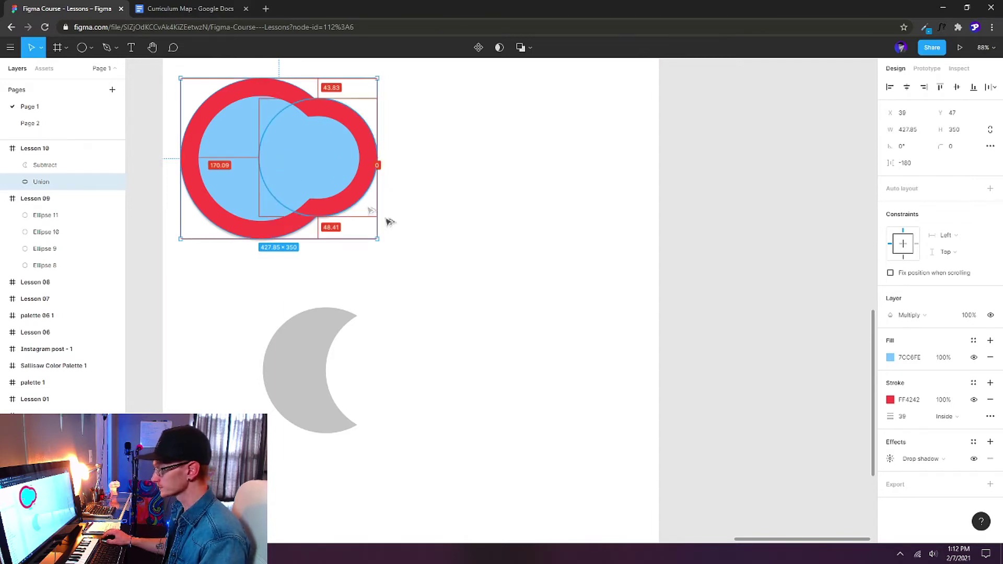
pyautogui.click(304, 392)
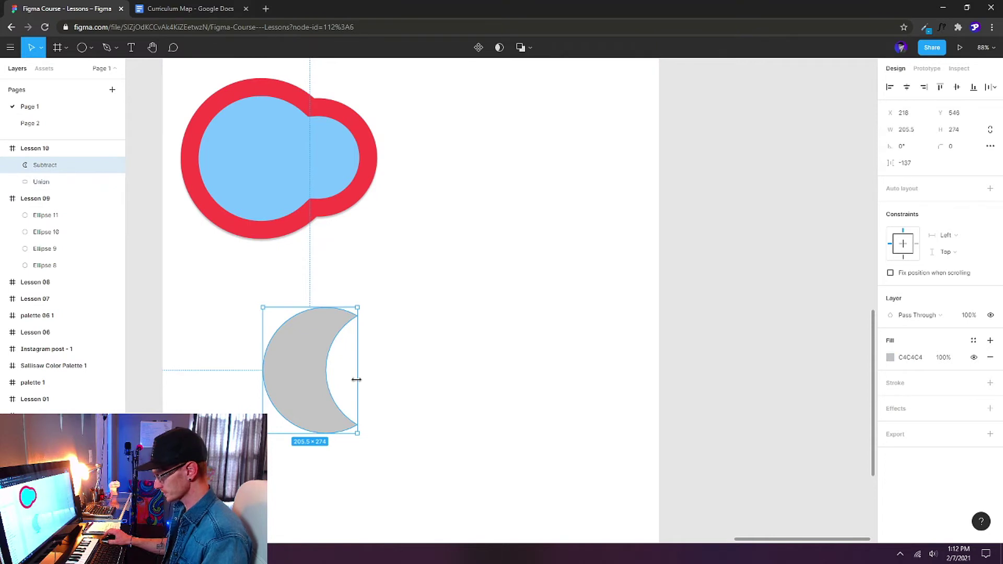
pyautogui.hotkey('ctrl', 'alt', 'v')
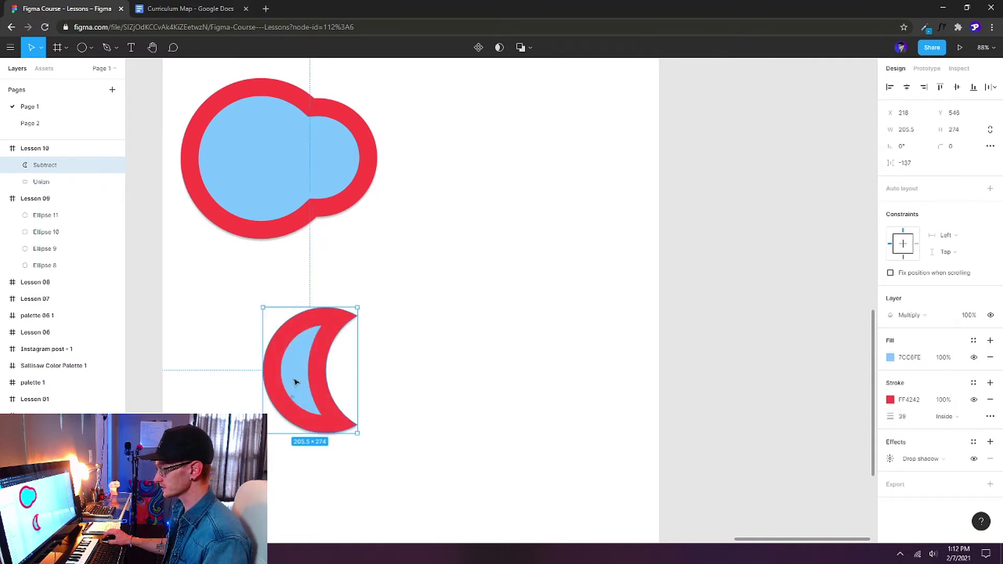
# Move the crescent's cutting circle to reshape the crescent
pyautogui.click(13, 165)
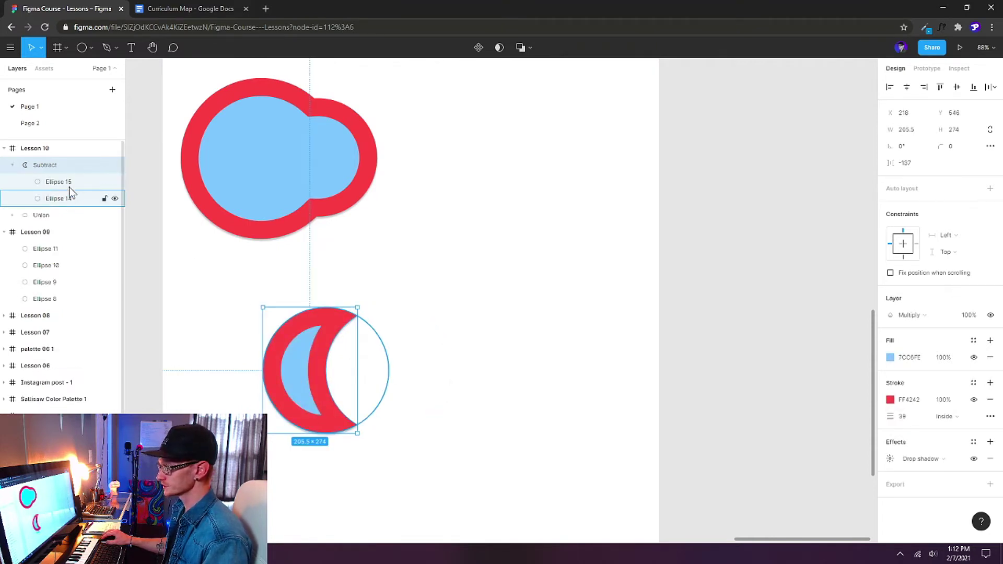
pyautogui.click(59, 183)
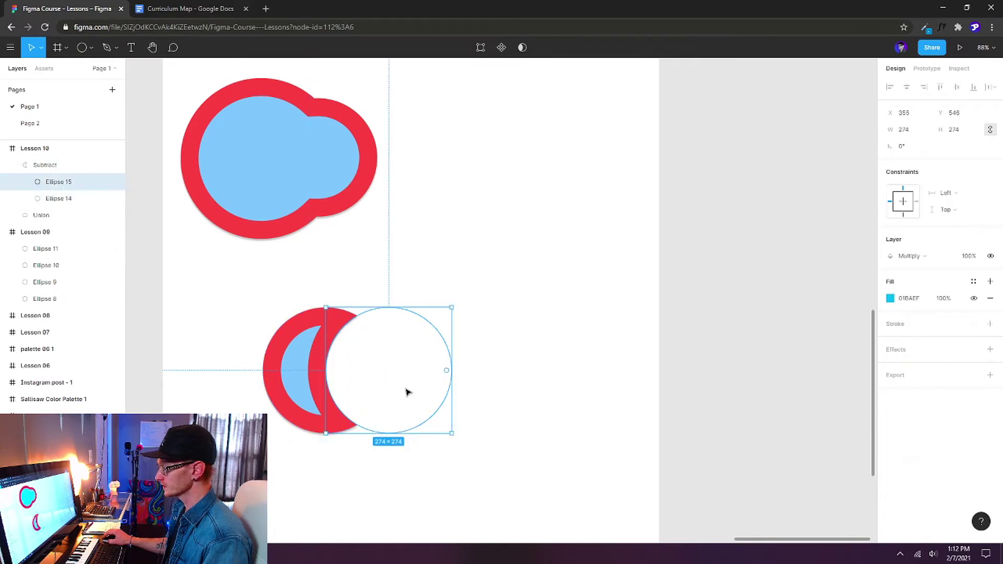
pyautogui.moveTo(405, 390)
pyautogui.mouseDown()
pyautogui.moveTo(438, 388)
pyautogui.moveTo(378, 386)
pyautogui.moveTo(431, 387)
pyautogui.moveTo(390, 385)
pyautogui.moveTo(347, 329)
pyautogui.moveTo(284, 320)
pyautogui.moveTo(298, 412)
pyautogui.moveTo(380, 435)
pyautogui.moveTo(430, 345)
pyautogui.moveTo(358, 319)
pyautogui.moveTo(276, 387)
pyautogui.moveTo(408, 467)
pyautogui.moveTo(460, 379)
pyautogui.moveTo(394, 313)
pyautogui.moveTo(434, 381)
pyautogui.moveTo(405, 372)
pyautogui.mouseUp()
# Move the 187.5 × 274 crescent up beside the Union
pyautogui.click(470, 340)
pyautogui.moveTo(306, 360); pyautogui.dragTo(457, 175)
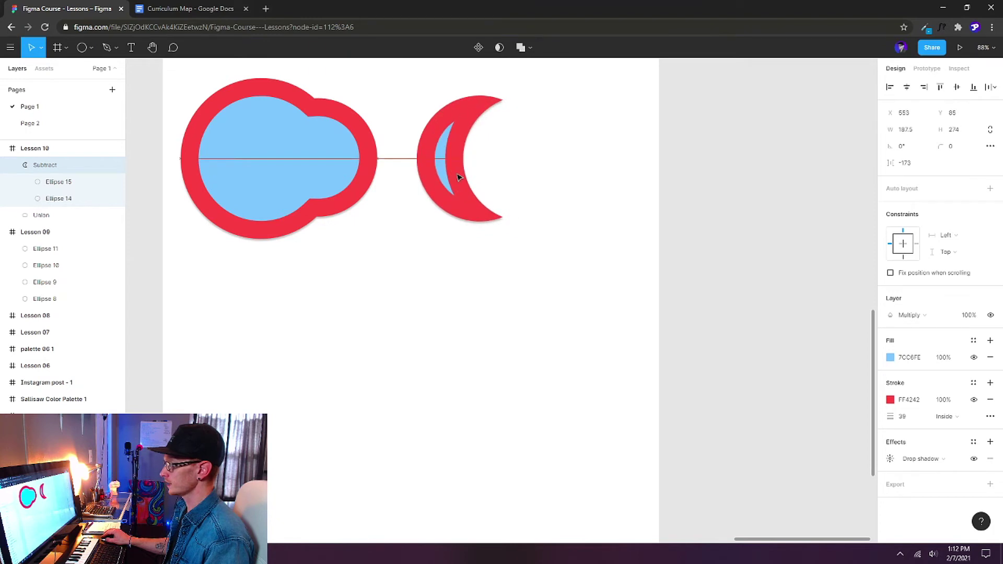
pyautogui.click(368, 183)
pyautogui.click(459, 197)
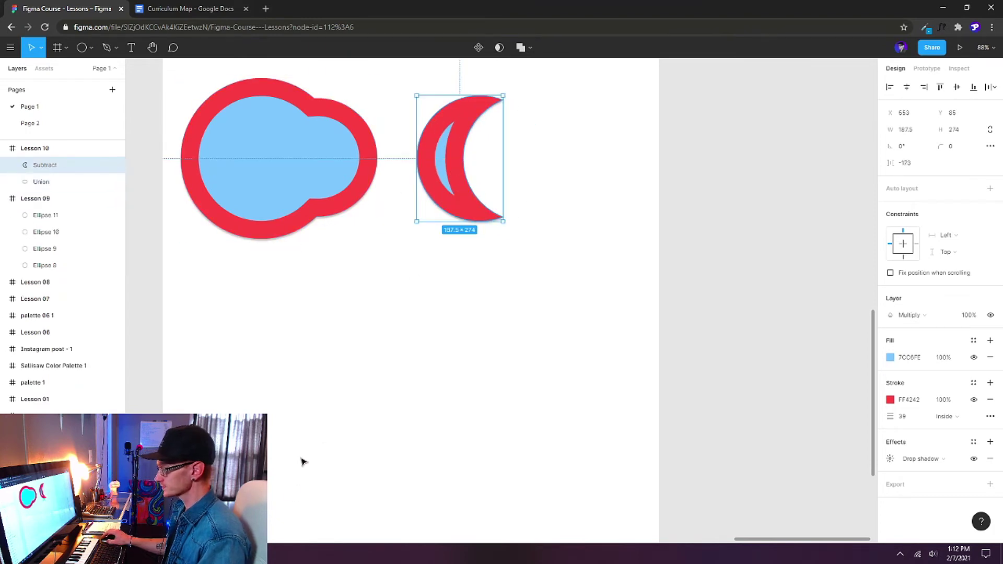
pyautogui.click(327, 442)
# Draw a new circle and give its overlapping copy a light blue Multiply fill
pyautogui.press('o')
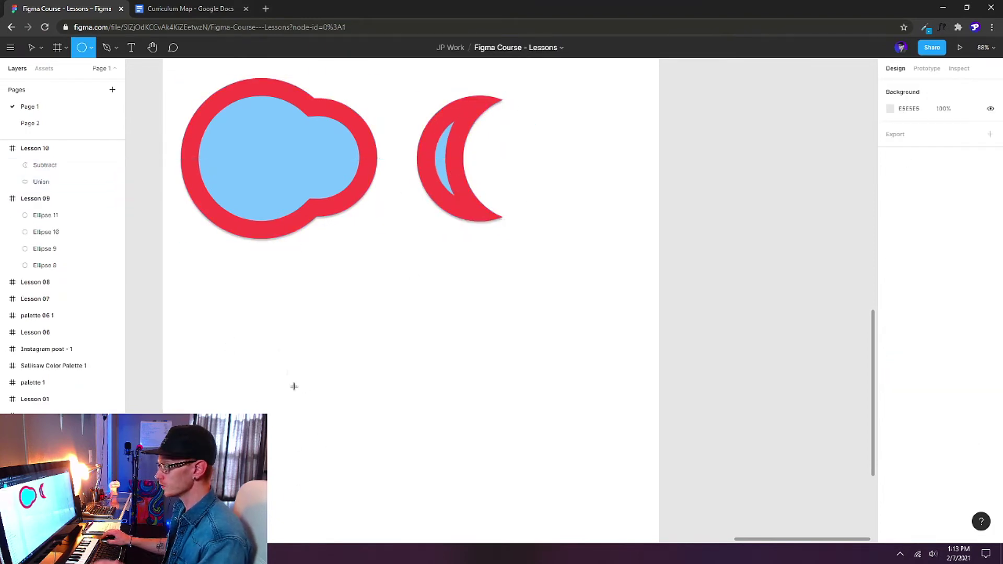
pyautogui.moveTo(240, 320); pyautogui.dragTo(375, 457)
pyautogui.moveTo(336, 398); pyautogui.dragTo(367, 396)
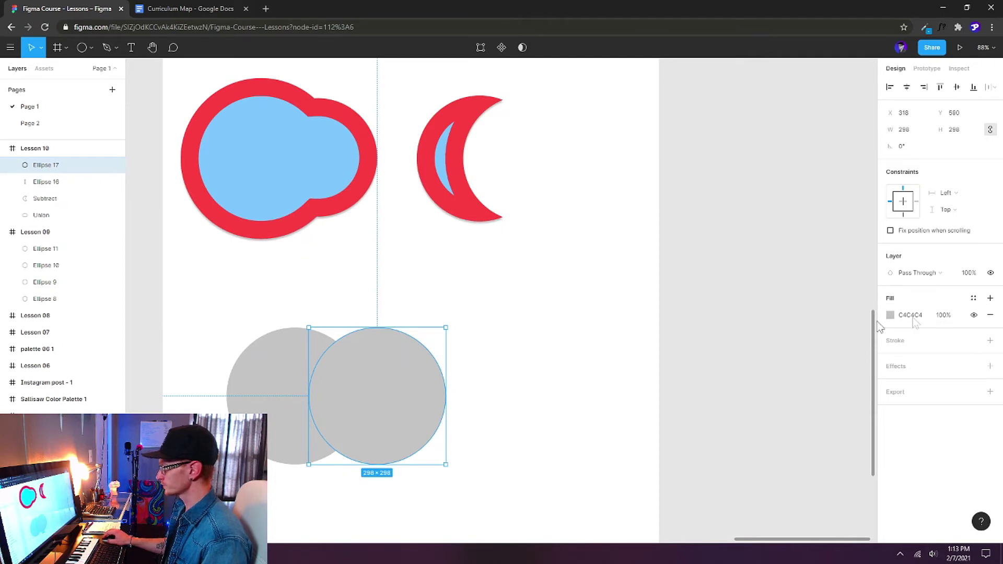
pyautogui.click(890, 315)
pyautogui.click(765, 505)
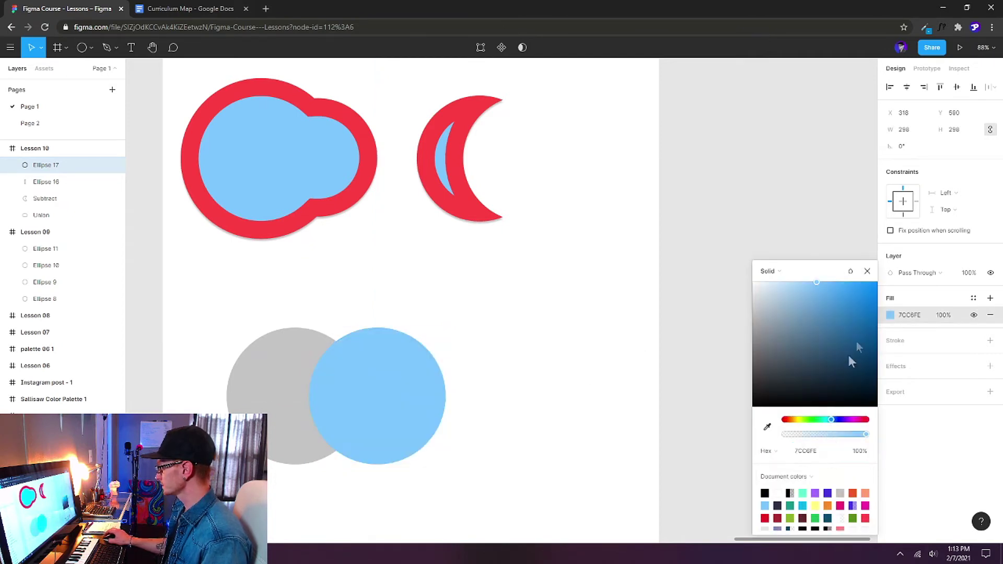
pyautogui.click(918, 273)
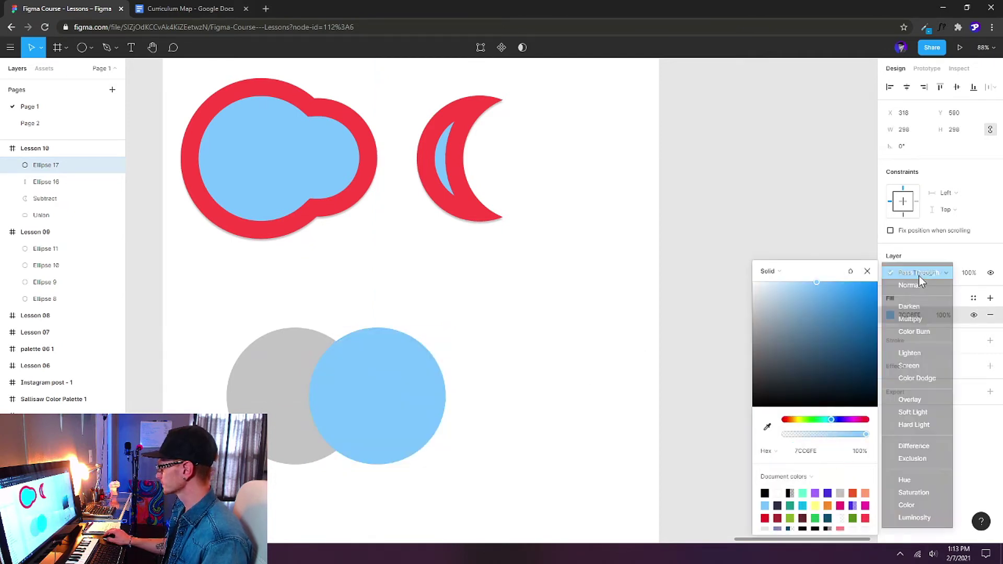
pyautogui.click(910, 318)
pyautogui.moveTo(418, 408)
pyautogui.mouseDown()
pyautogui.moveTo(393, 409)
pyautogui.moveTo(403, 408)
pyautogui.mouseUp()
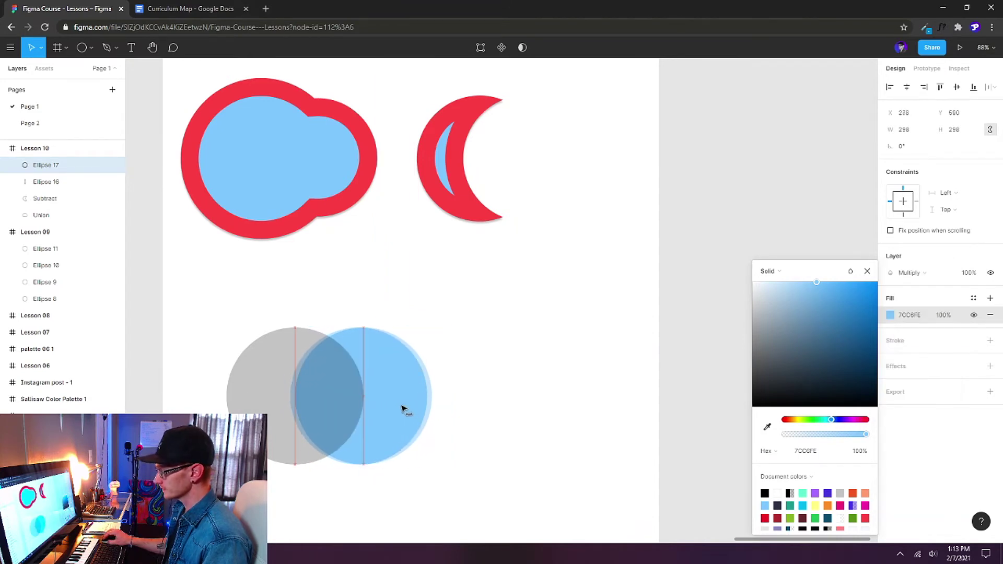
# Select both circles and intersect them into a 149 × 258.13 lens shape
pyautogui.click(456, 464)
pyautogui.moveTo(457, 464); pyautogui.dragTo(264, 351)
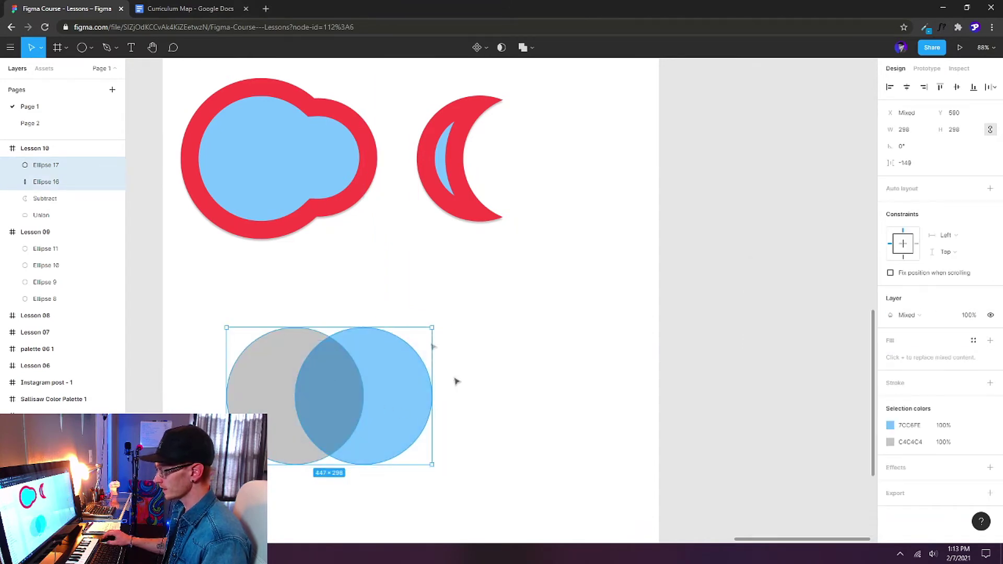
pyautogui.click(526, 48)
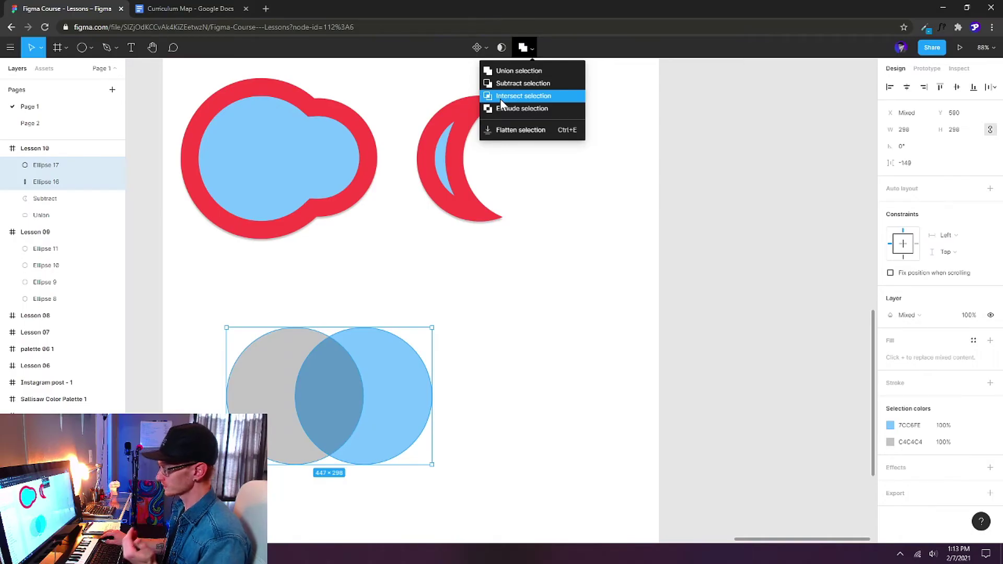
pyautogui.click(501, 99)
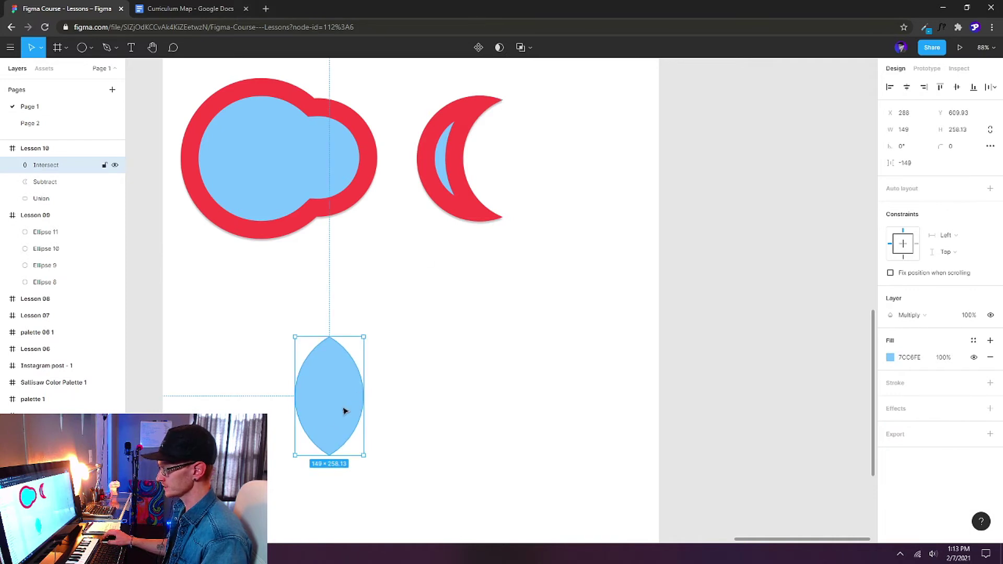
# Move the lens up and right, then shift its Ellipse 17 right to narrow it
pyautogui.moveTo(345, 411); pyautogui.dragTo(444, 355)
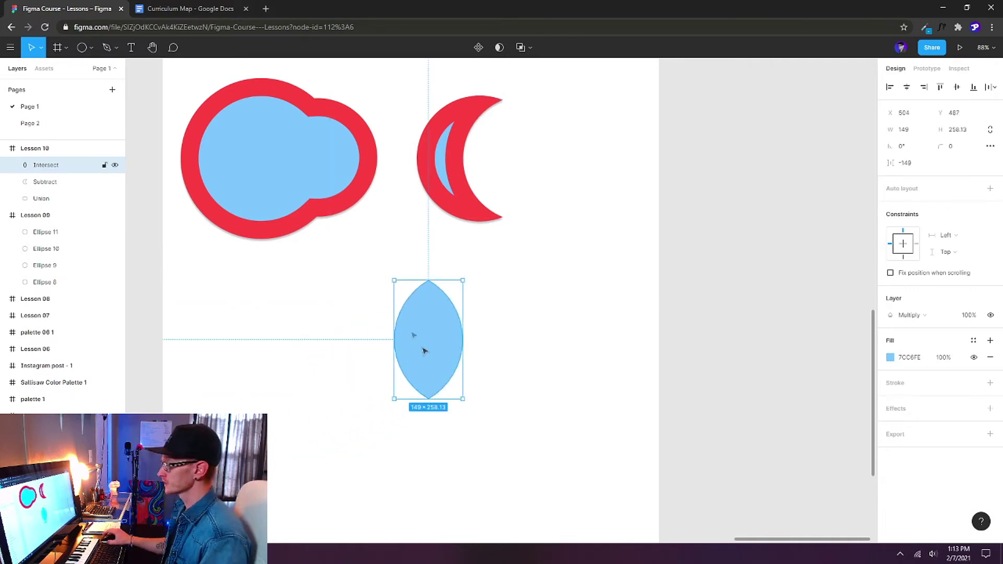
pyautogui.click(17, 164)
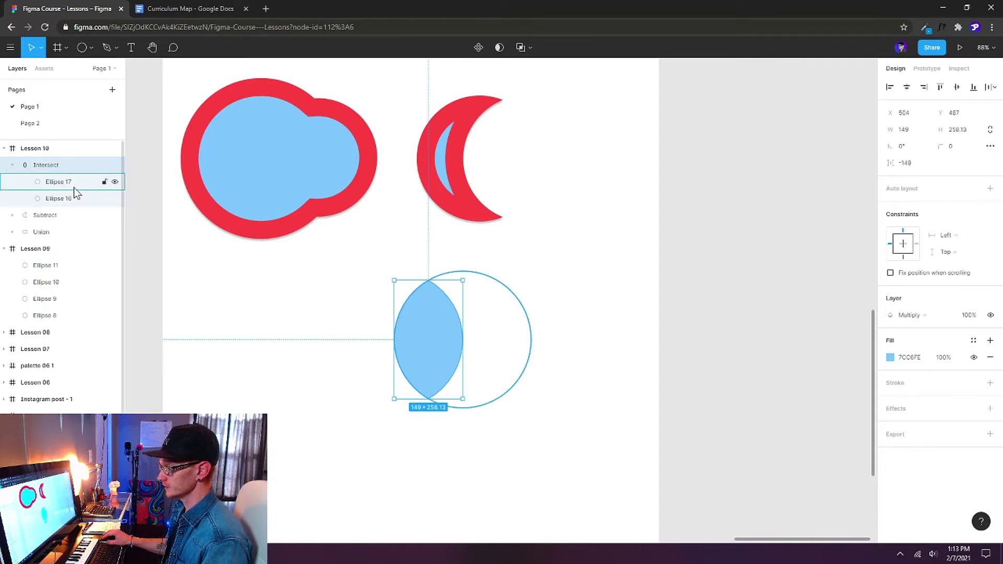
pyautogui.click(73, 183)
pyautogui.moveTo(488, 361)
pyautogui.mouseDown()
pyautogui.moveTo(515, 361)
pyautogui.moveTo(459, 352)
pyautogui.mouseUp()
pyautogui.press('Escape')
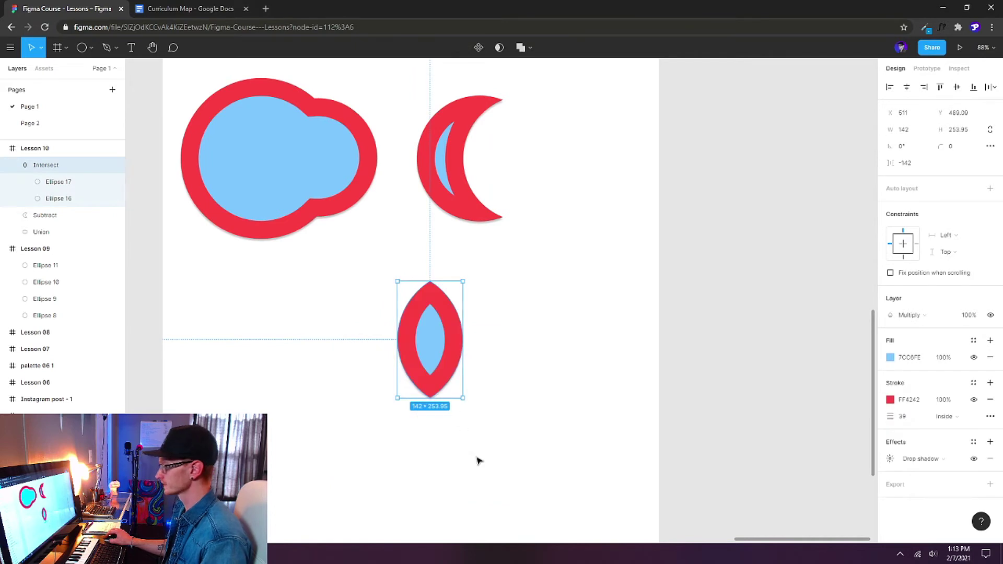
# Widen the lens to 195 × 279.72 with Ellipse 17 and settle it below the union shape
pyautogui.click(478, 460)
pyautogui.click(61, 181)
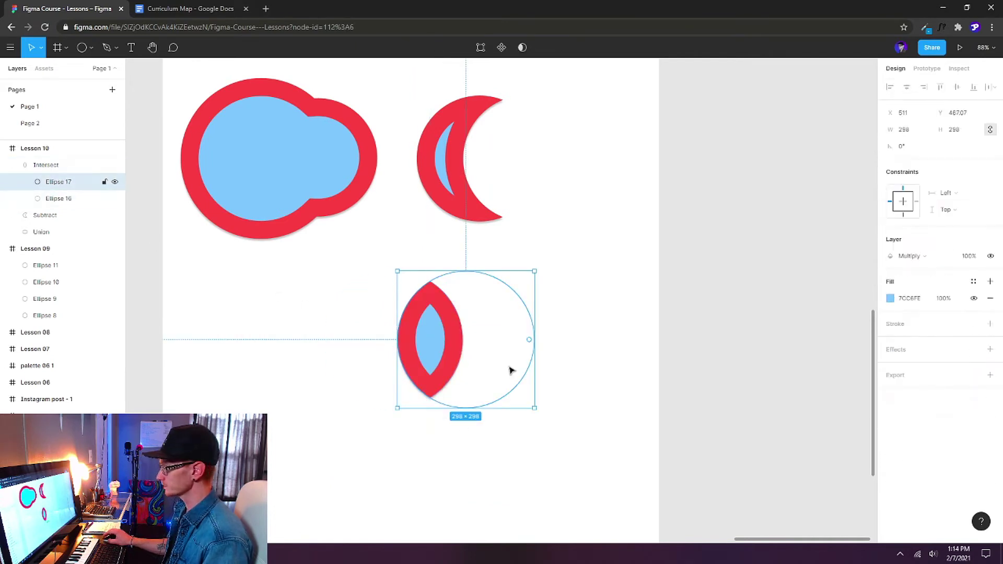
pyautogui.moveTo(511, 371); pyautogui.dragTo(275, 387)
pyautogui.click(32, 166)
pyautogui.click(412, 434)
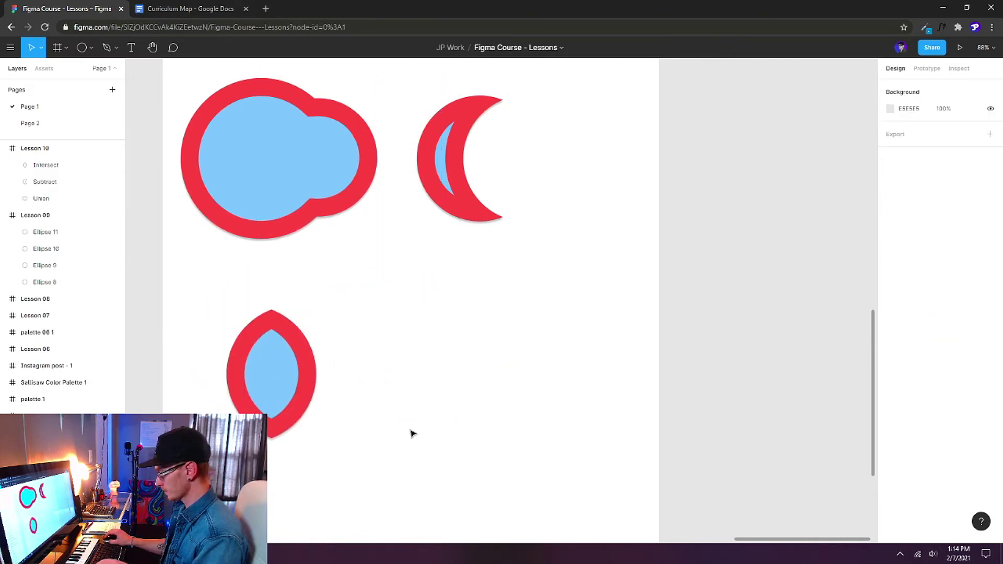
# Draw a 305×305 circle and duplicate it, offsetting the copy to the right
pyautogui.press('o')
pyautogui.moveTo(411, 328)
pyautogui.mouseDown()
pyautogui.moveTo(550, 456)
pyautogui.moveTo(551, 467)
pyautogui.mouseUp()
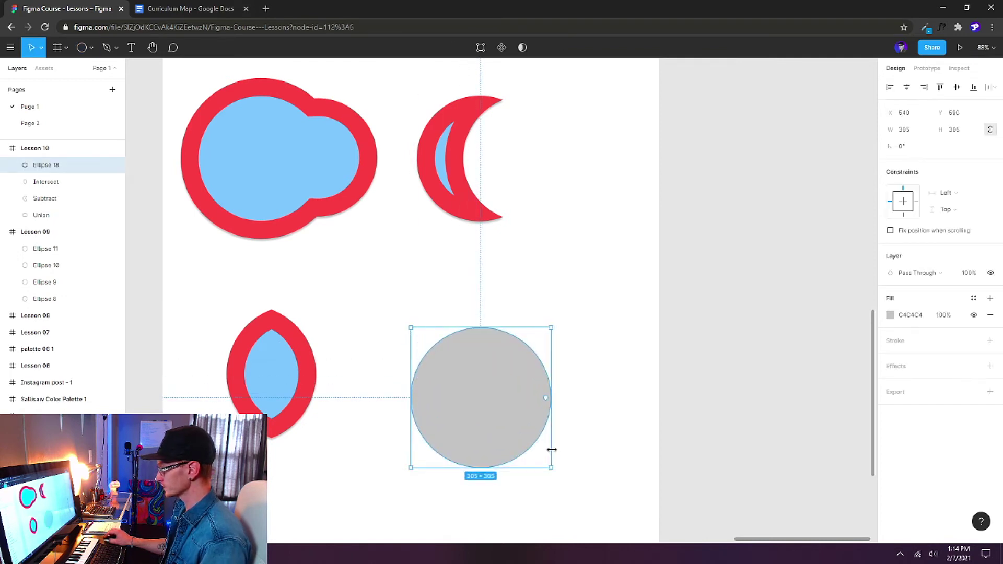
pyautogui.moveTo(482, 406); pyautogui.dragTo(531, 383)
pyautogui.click(605, 467)
pyautogui.click(589, 381)
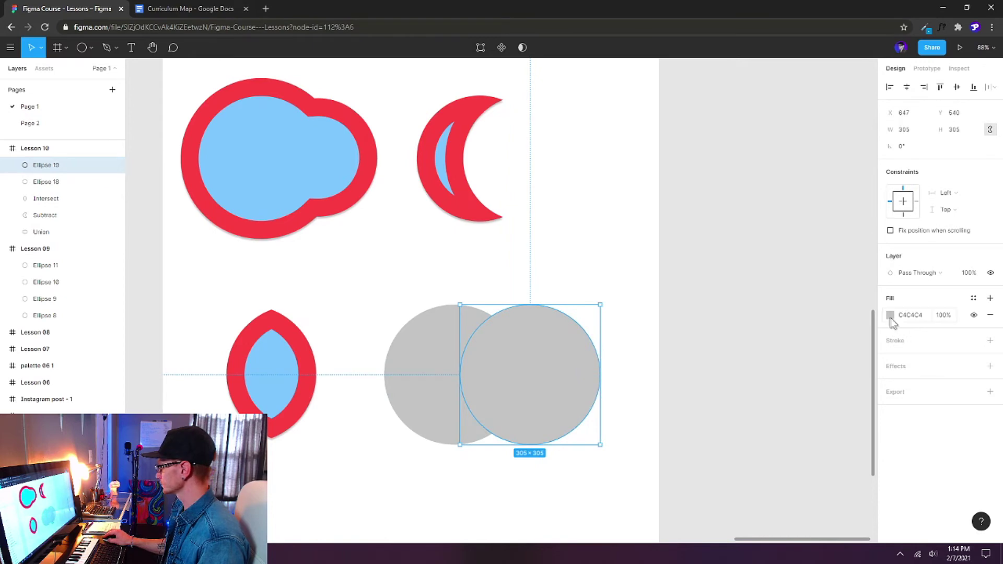
# Give the right-hand circle a cyan 01BAEF fill with Multiply blend mode
pyautogui.click(890, 315)
pyautogui.click(802, 505)
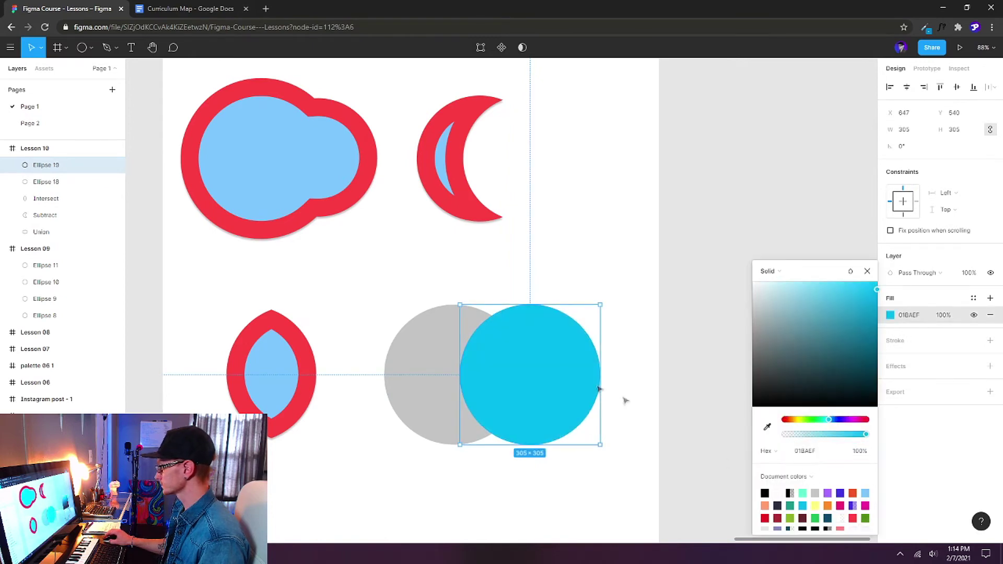
pyautogui.click(901, 274)
pyautogui.click(914, 319)
# Select both circles and combine them with Exclude selection into a 470 × 305 shape
pyautogui.moveTo(617, 295); pyautogui.dragTo(441, 403)
pyautogui.moveTo(634, 280); pyautogui.dragTo(441, 417)
pyautogui.click(532, 48)
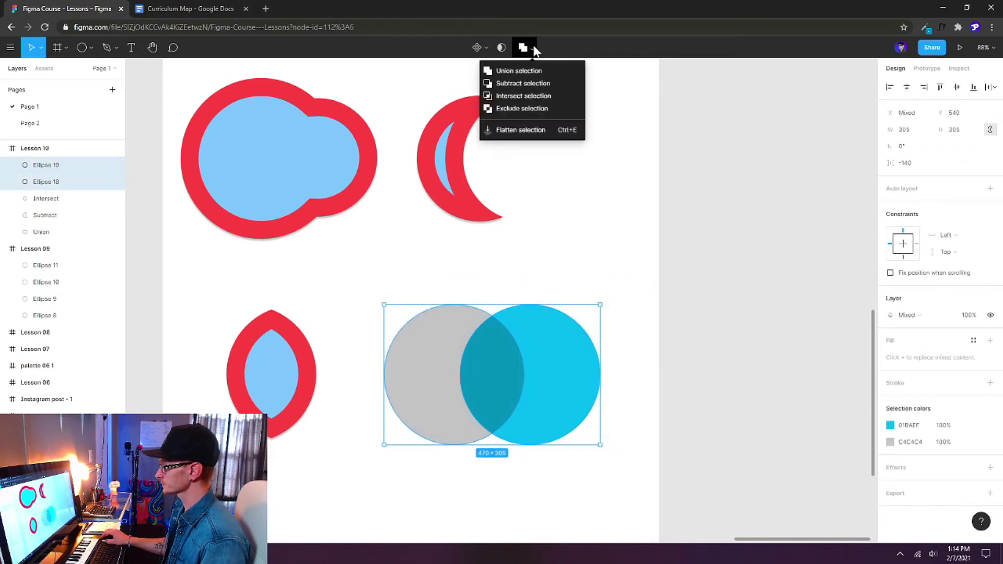
pyautogui.click(532, 111)
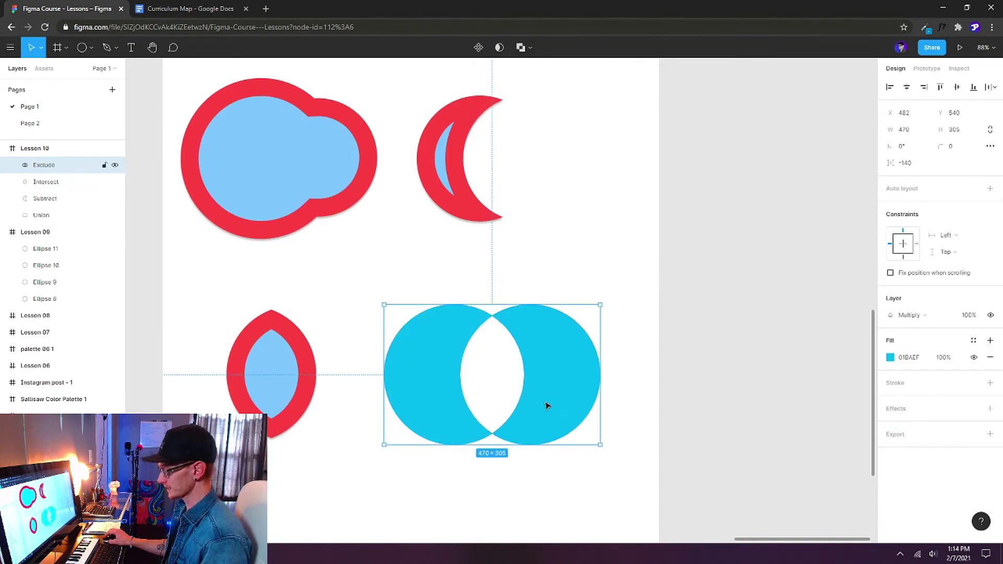
# Paste the red 39 stroke, 7CC6FE fill and shadow onto the Exclude shape, then shift Ellipse 19 left
pyautogui.hotkey('ctrl', 'alt', 'v')
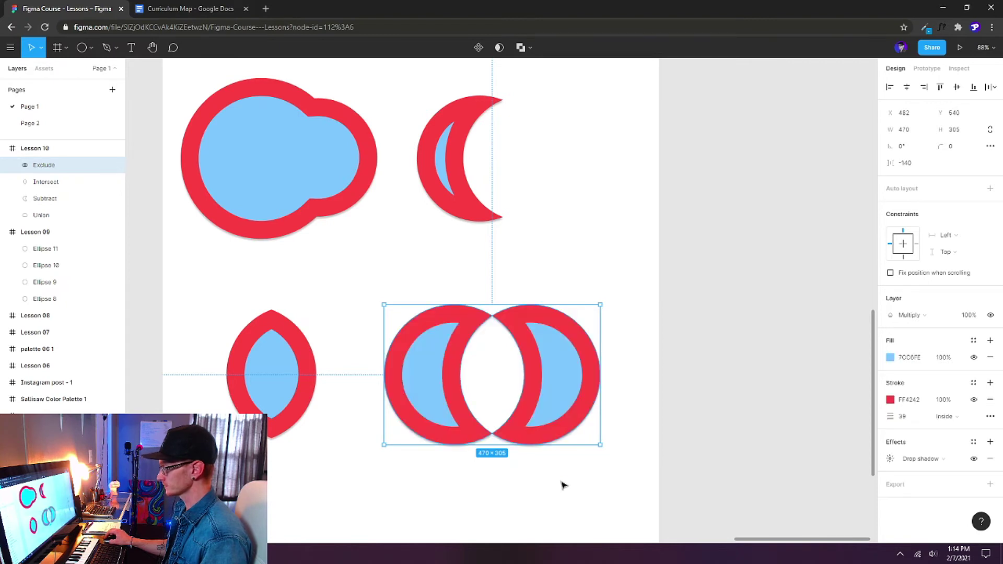
pyautogui.doubleClick(578, 374)
pyautogui.moveTo(571, 381)
pyautogui.mouseDown()
pyautogui.moveTo(535, 383)
pyautogui.moveTo(546, 378)
pyautogui.moveTo(554, 394)
pyautogui.moveTo(528, 309)
pyautogui.moveTo(430, 296)
pyautogui.moveTo(387, 313)
pyautogui.moveTo(446, 454)
pyautogui.moveTo(551, 464)
pyautogui.moveTo(598, 410)
pyautogui.moveTo(609, 365)
pyautogui.moveTo(566, 384)
pyautogui.mouseUp()
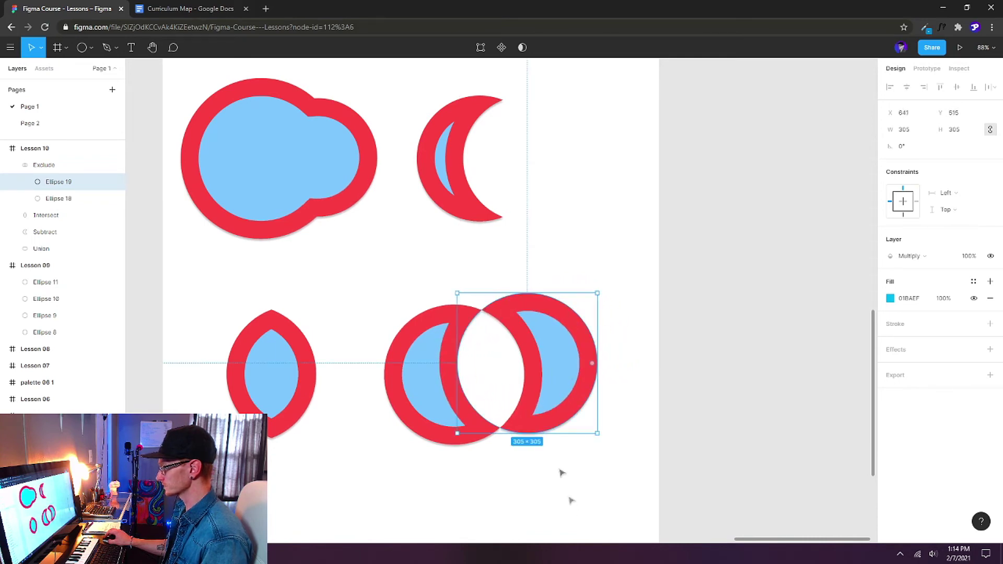
pyautogui.click(571, 432)
pyautogui.click(578, 385)
pyautogui.click(530, 47)
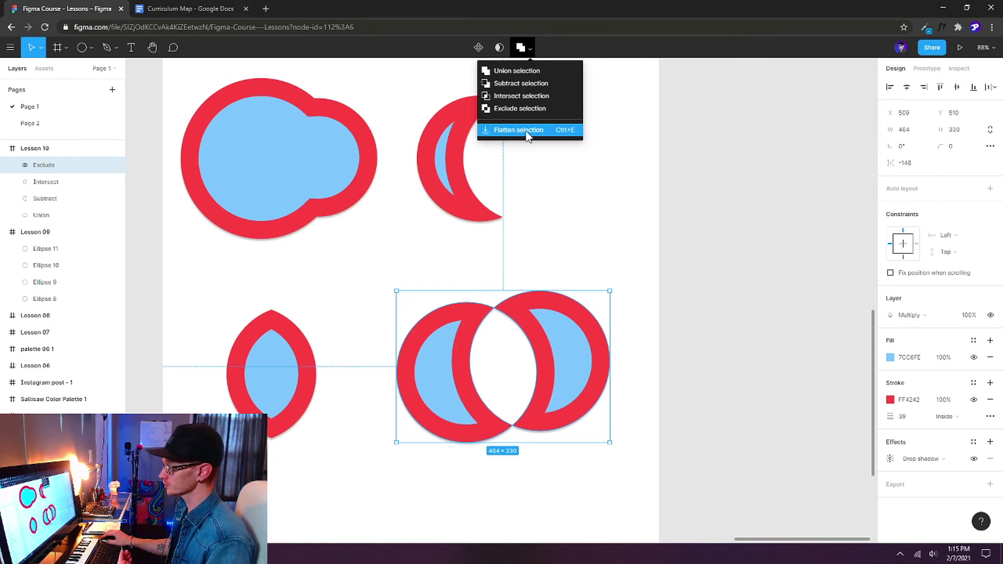
pyautogui.click(528, 134)
pyautogui.doubleClick(557, 398)
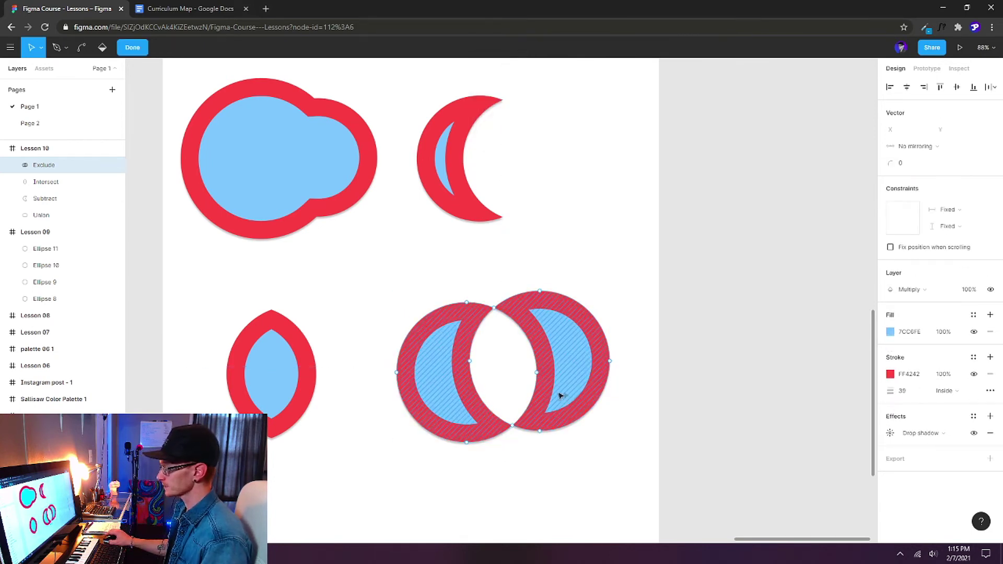
pyautogui.press('Escape')
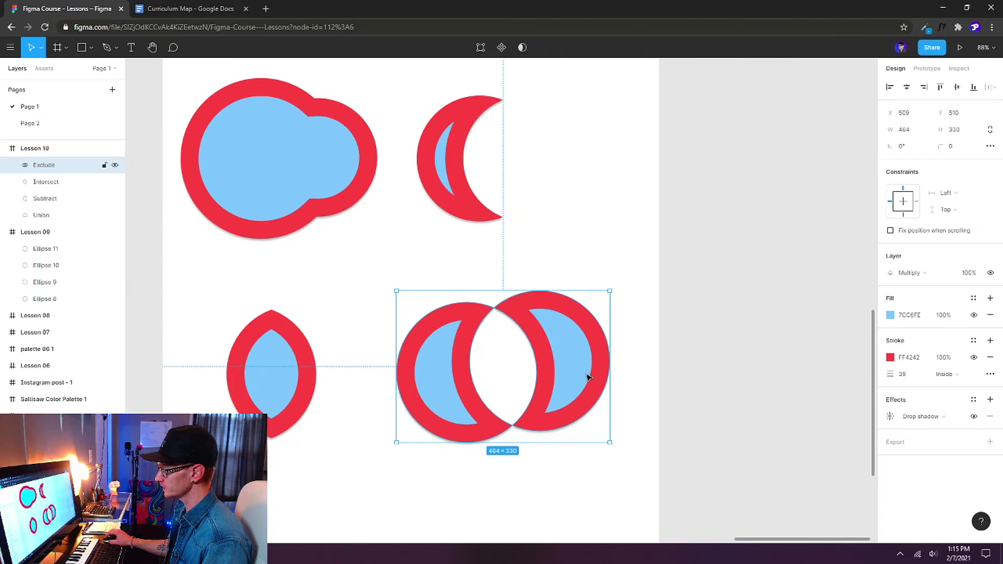
pyautogui.doubleClick(500, 317)
pyautogui.moveTo(500, 316); pyautogui.dragTo(530, 270)
pyautogui.hotkey('ctrl', 'z')
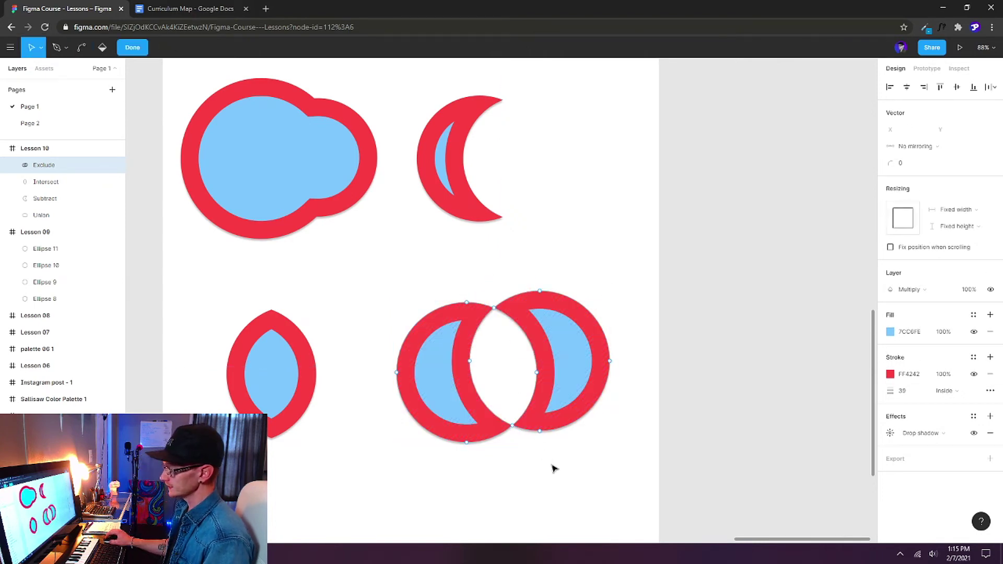
pyautogui.moveTo(610, 360); pyautogui.dragTo(639, 262)
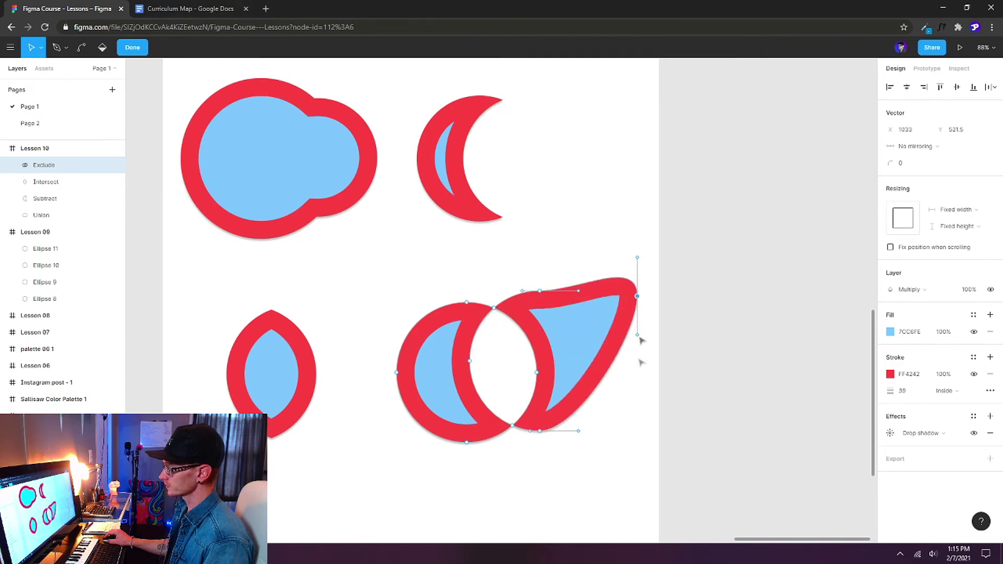
pyautogui.hotkey('ctrl', 'z')
pyautogui.press('Escape')
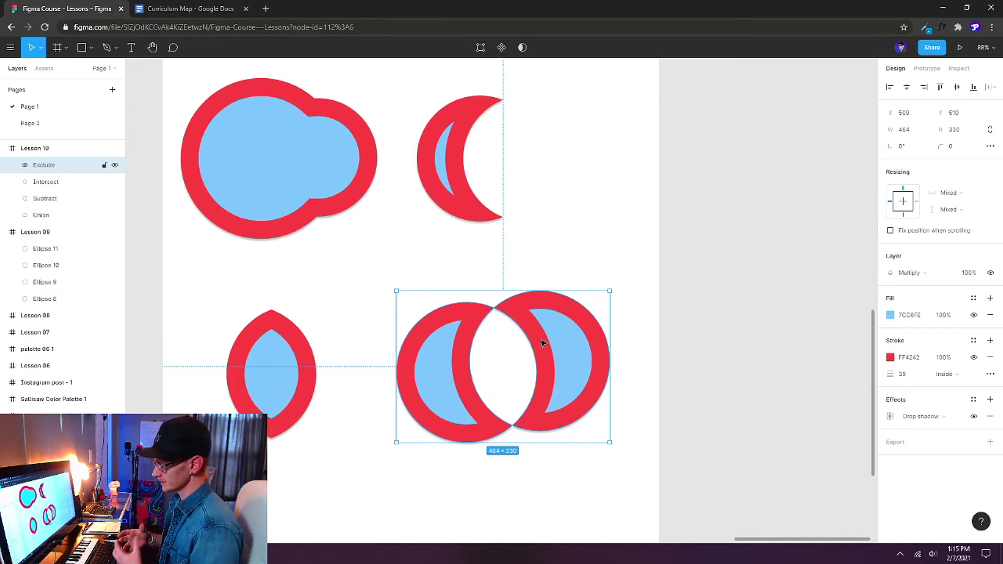
pyautogui.press('Return')
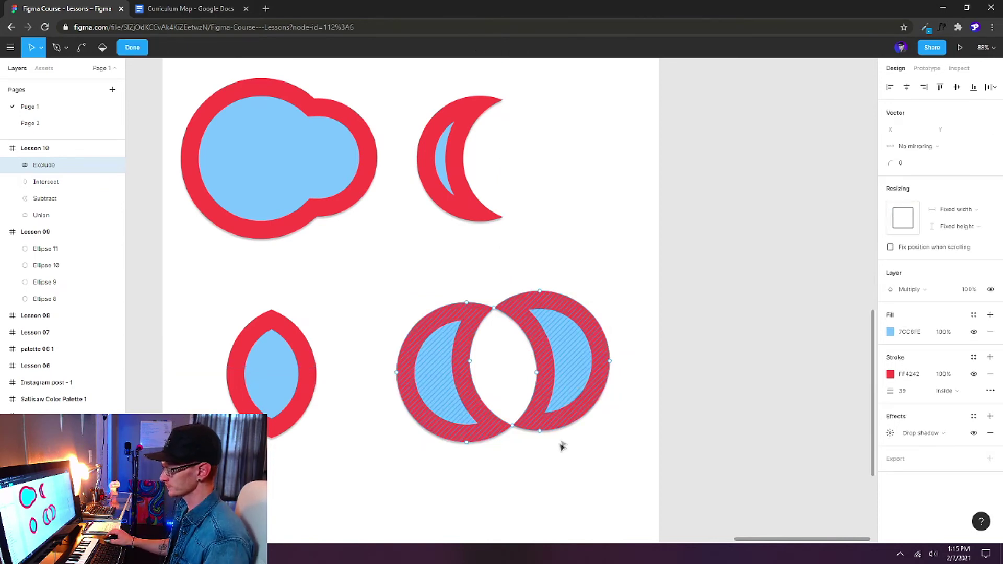
pyautogui.press('Escape')
pyautogui.press('Return')
pyautogui.press('ctrl')
pyautogui.press('Escape')
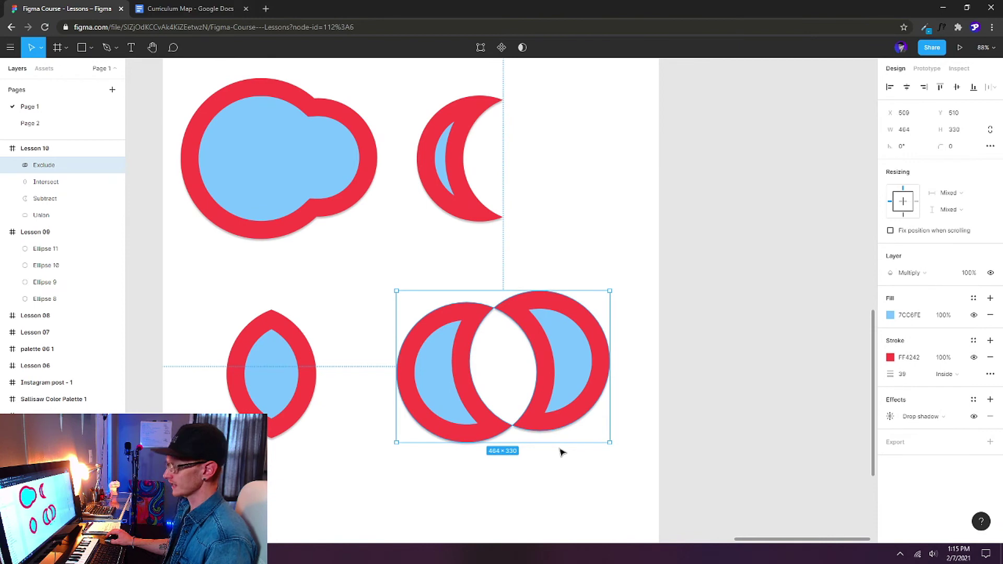
pyautogui.press('Return')
pyautogui.press('Escape')
pyautogui.press('Escape')
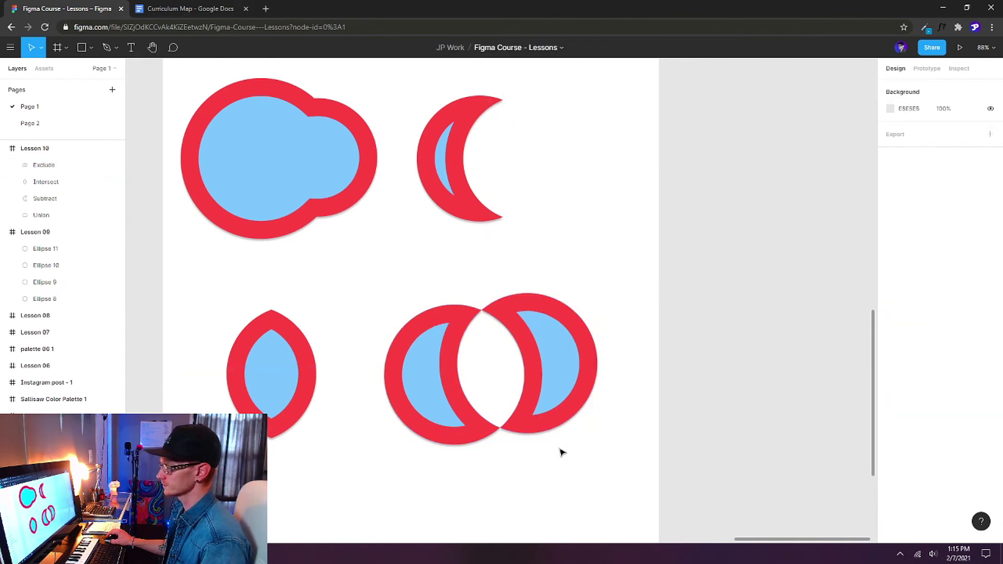
# Reselect the Exclude shape and look over the boolean operations list without changing it
pyautogui.click(560, 369)
pyautogui.press('Escape')
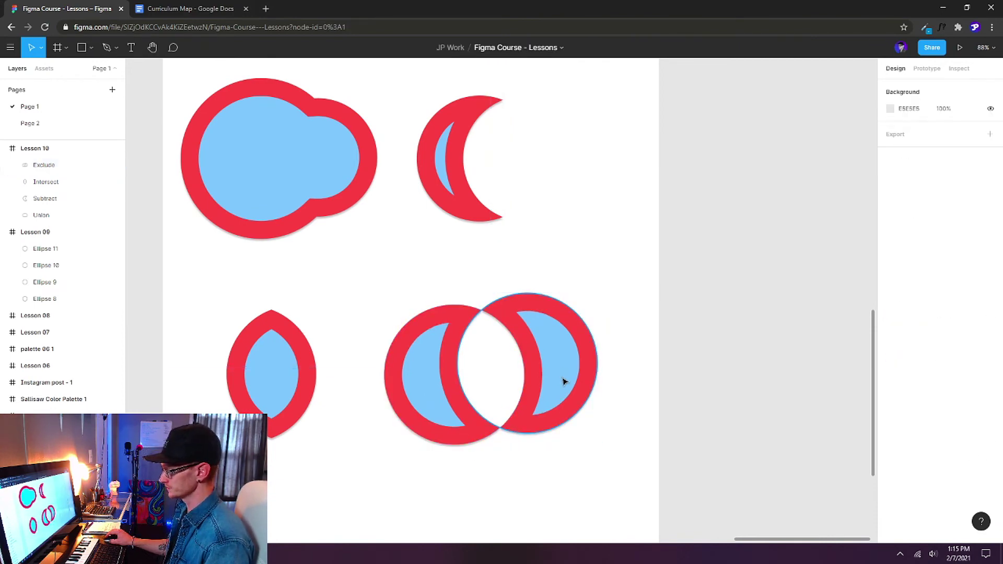
pyautogui.click(561, 373)
pyautogui.click(534, 42)
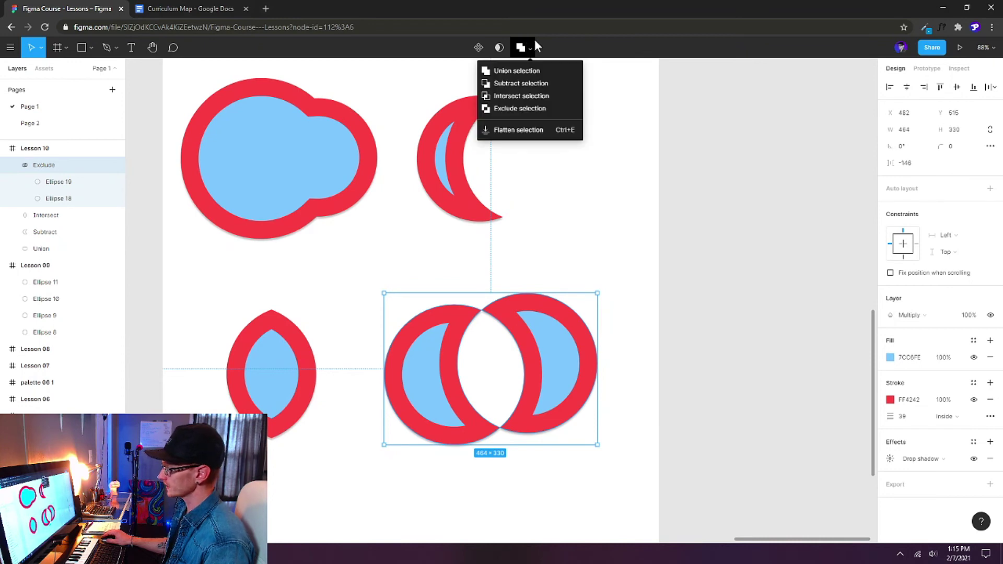
pyautogui.click(606, 262)
pyautogui.click(551, 390)
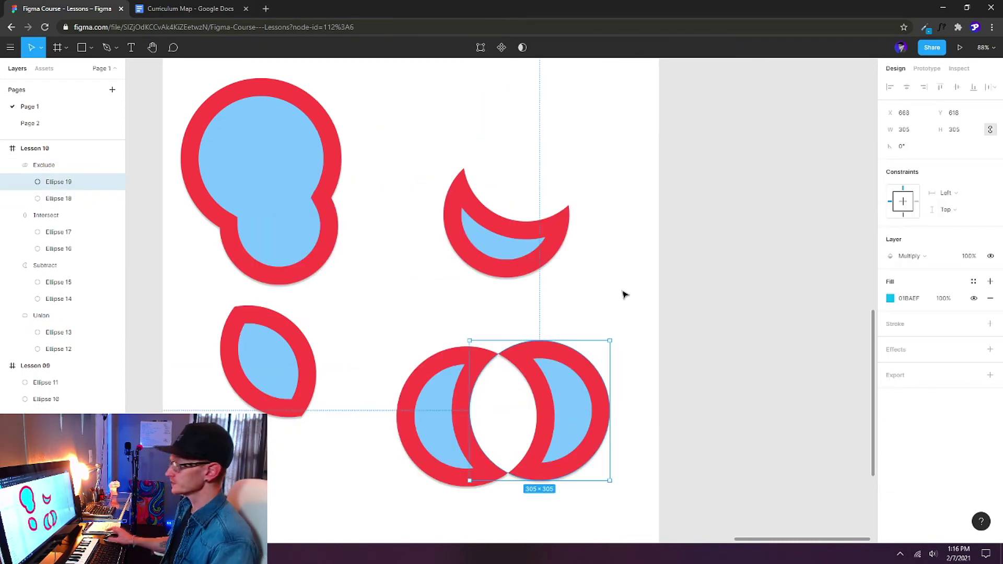